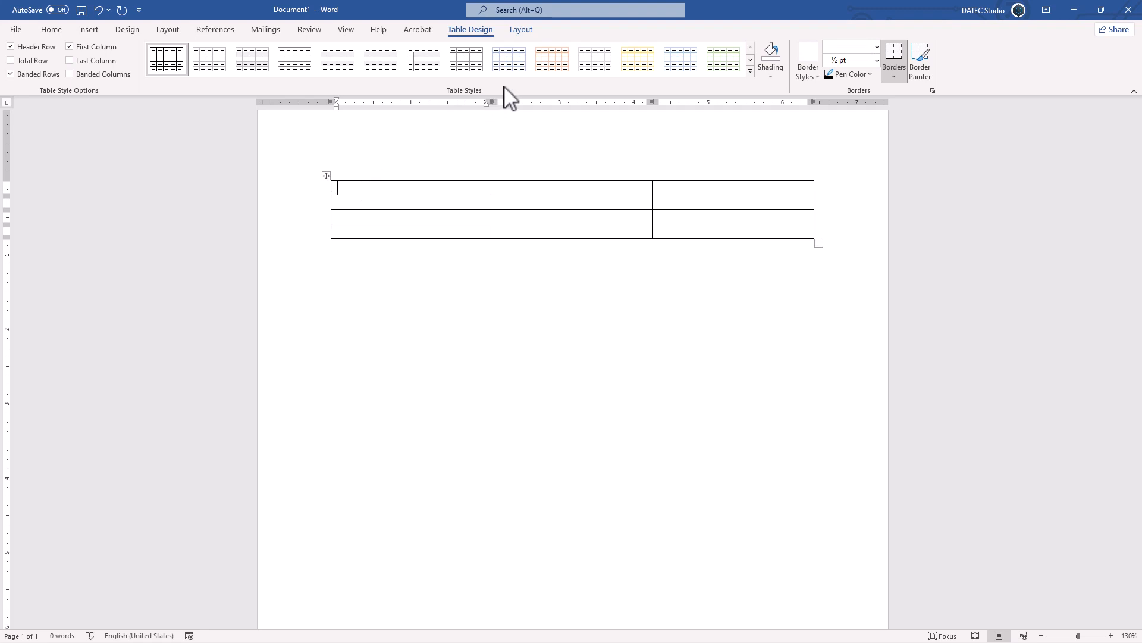
Apply a blue banded grid style with a solid header row to the table and enter the headers Row, Value and Percent.
{"action": "left_click", "coordinate": [751, 71]}
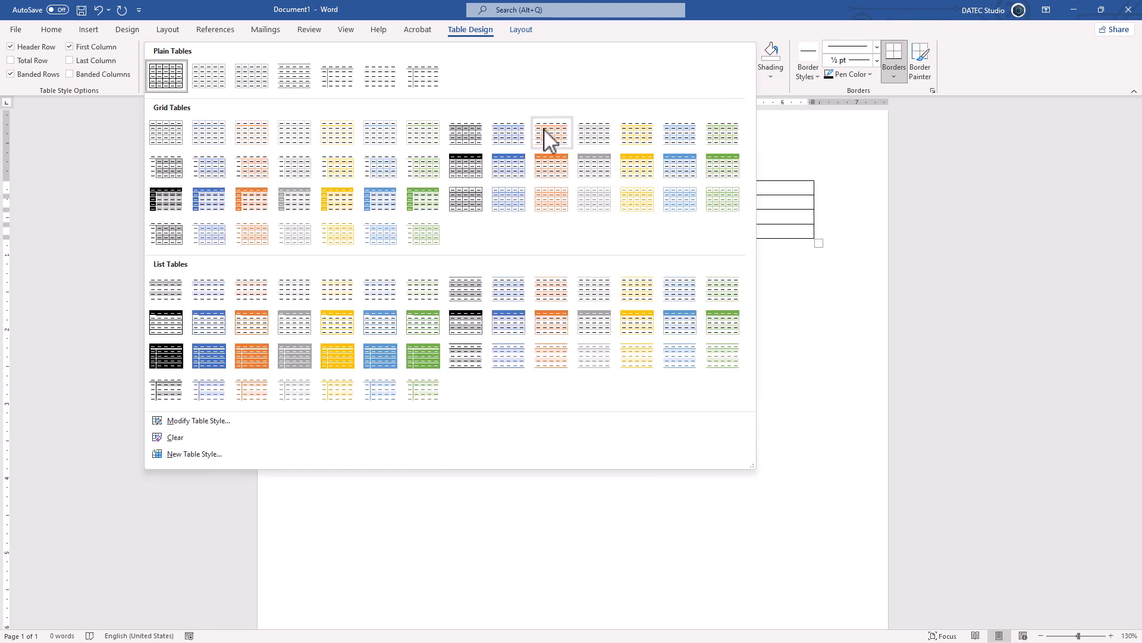
{"action": "left_click", "coordinate": [496, 165]}
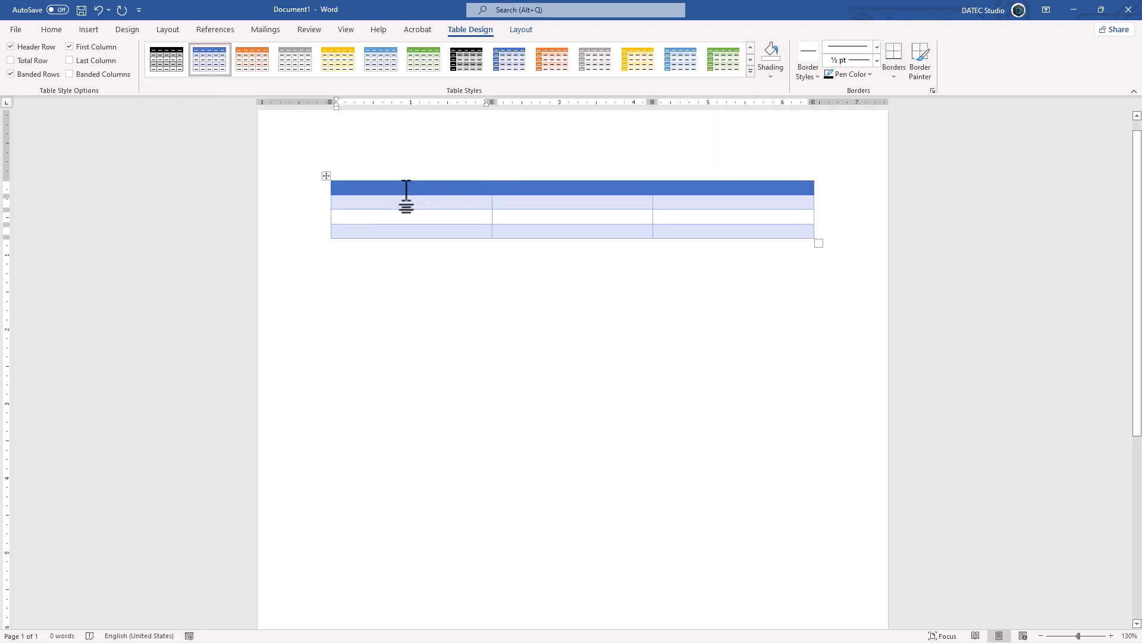
{"action": "type", "text": "Row "}
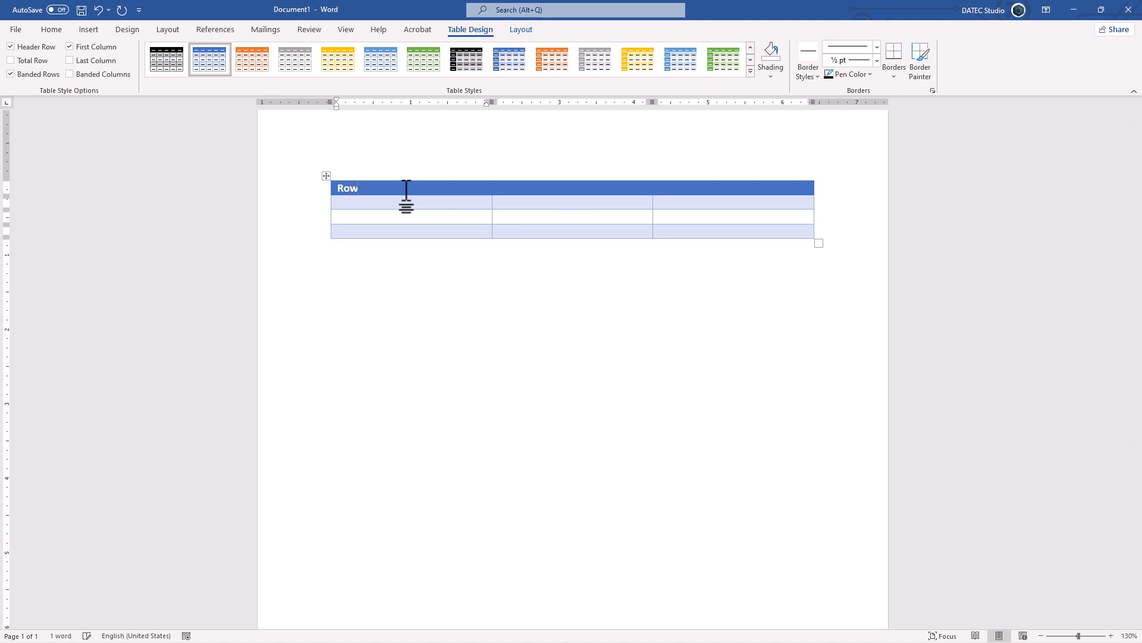
{"action": "type", "text": "Value "}
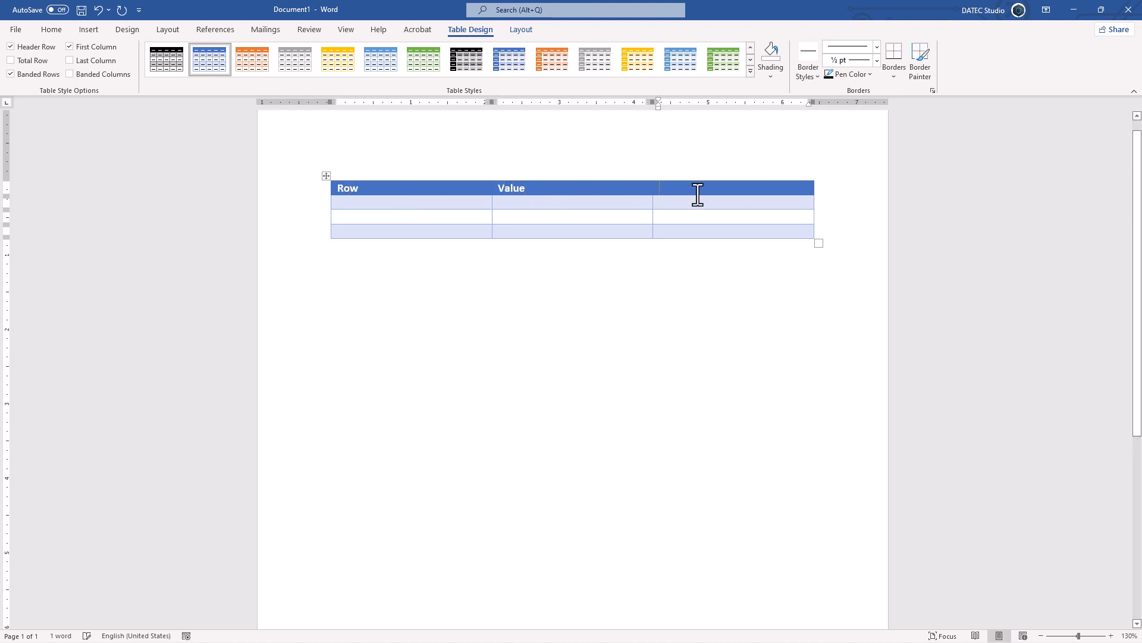
{"action": "type", "text": "Percen"}
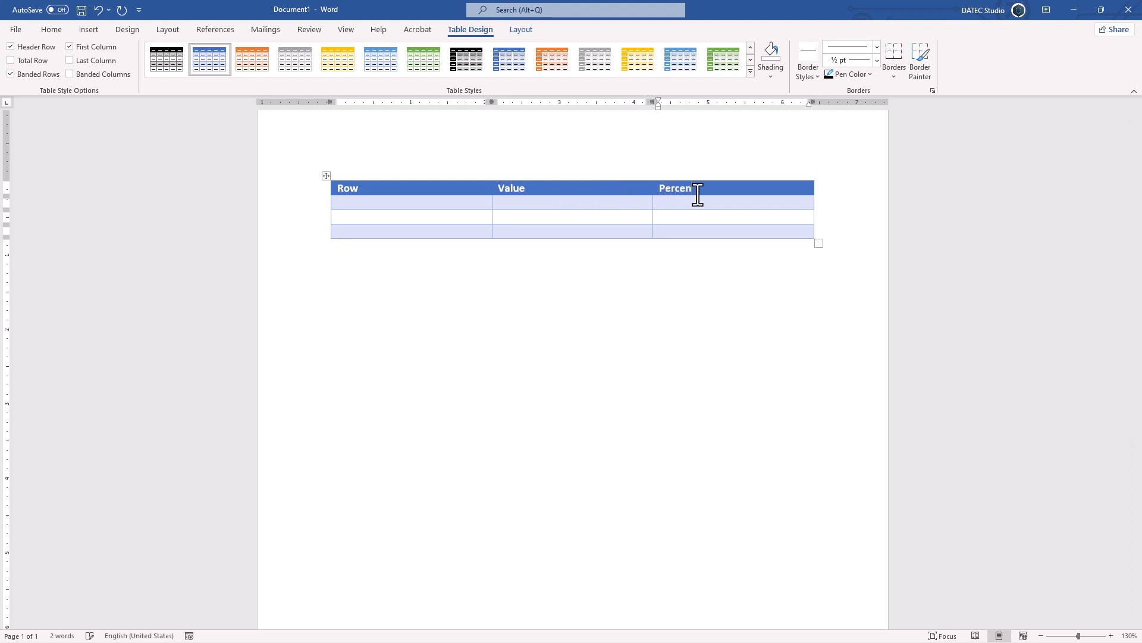
{"action": "type", "text": "t"}
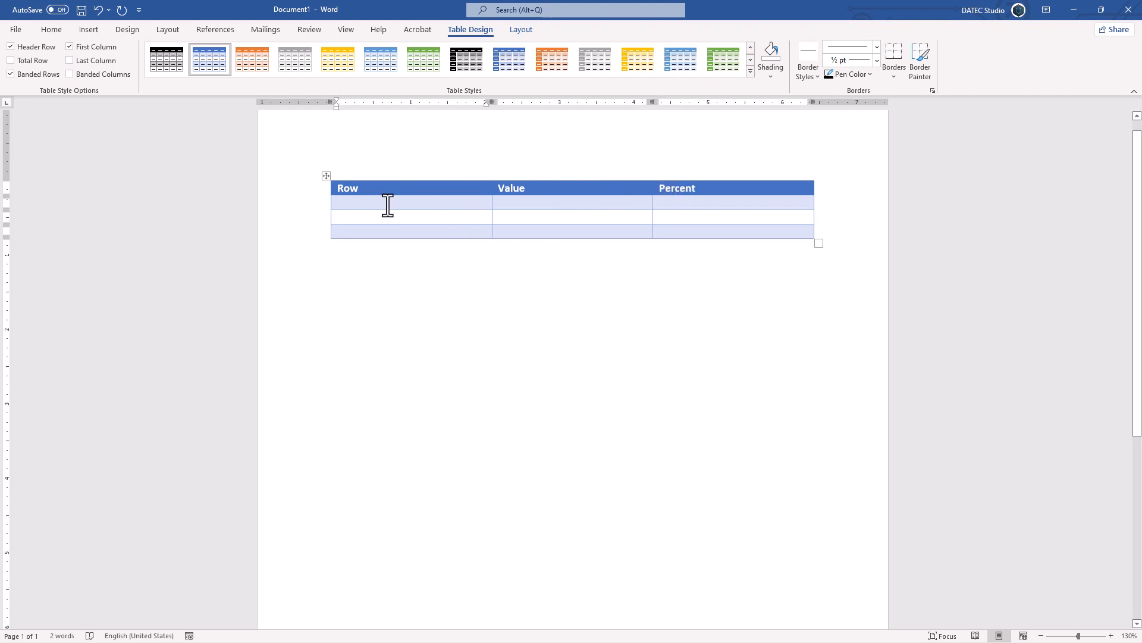
Number the three rows below the header 1, 2 and 3 in the Row column.
{"action": "left_click", "coordinate": [388, 204]}
{"action": "type", "text": "1"}
{"action": "left_click", "coordinate": [383, 216]}
{"action": "type", "text": "2"}
{"action": "left_click", "coordinate": [379, 231]}
{"action": "type", "text": "3"}
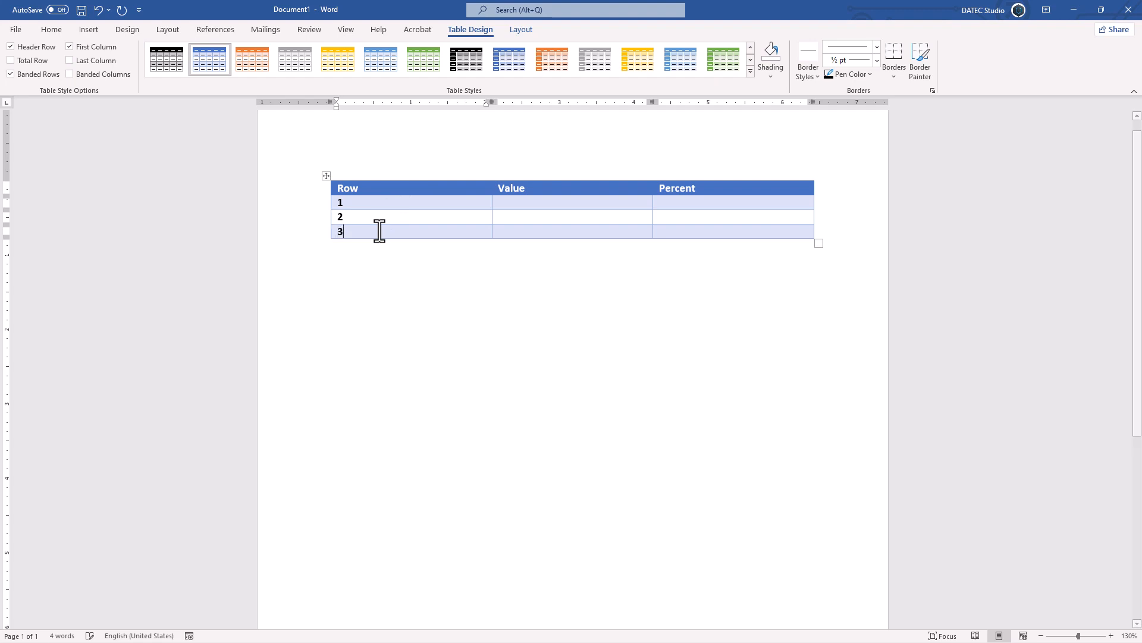
Add two rows at the end of the table, number them 4 and 5, and enter 5 as row 1's Value.
{"action": "left_click", "coordinate": [735, 232]}
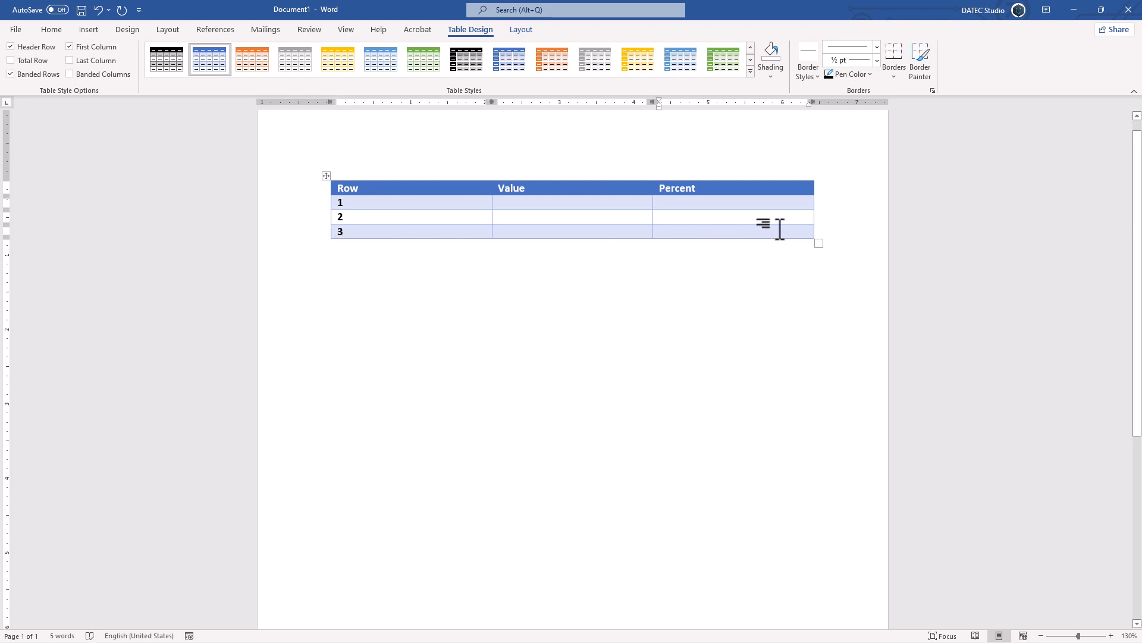
{"action": "key", "text": "Tab"}
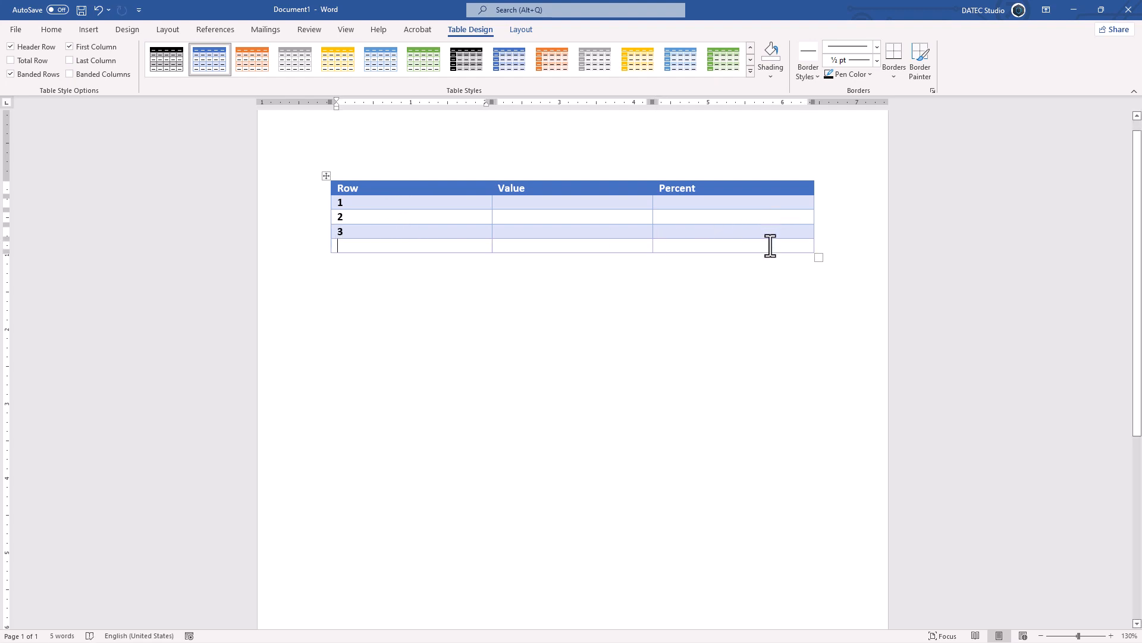
{"action": "type", "text": "4"}
{"action": "left_click", "coordinate": [770, 245]}
{"action": "key", "text": "Tab"}
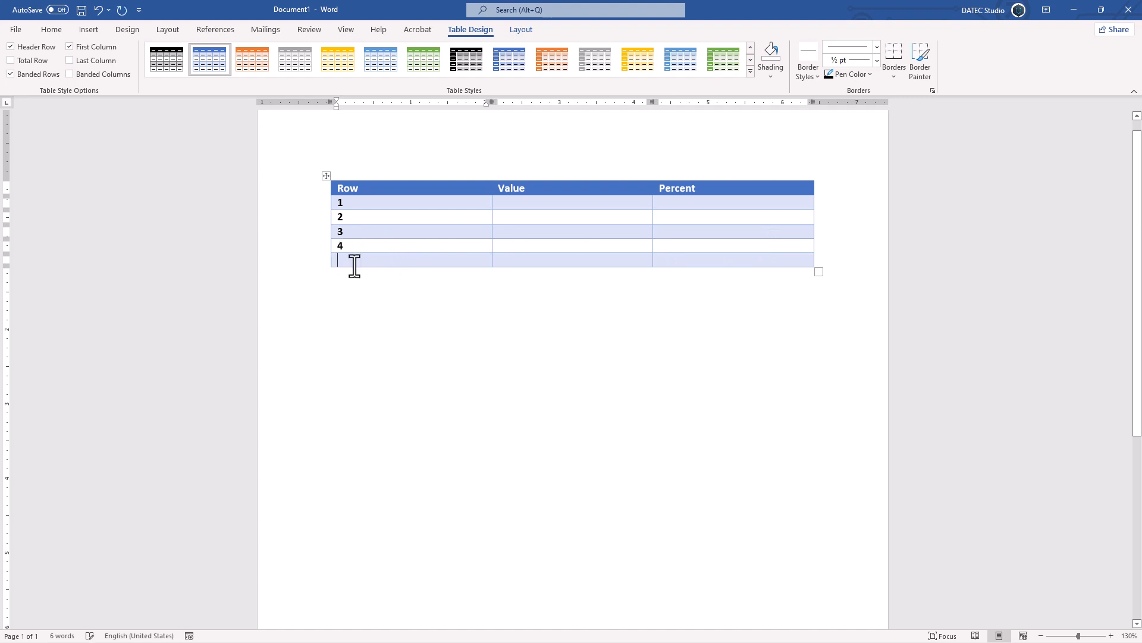
{"action": "type", "text": "55"}
Enter 6, 2, 3 and 9 in the Value column for rows 2 to 5.
{"action": "left_click", "coordinate": [512, 218]}
{"action": "type", "text": "6"}
{"action": "left_click", "coordinate": [509, 232]}
{"action": "type", "text": "2"}
{"action": "left_click", "coordinate": [515, 246]}
{"action": "type", "text": "3"}
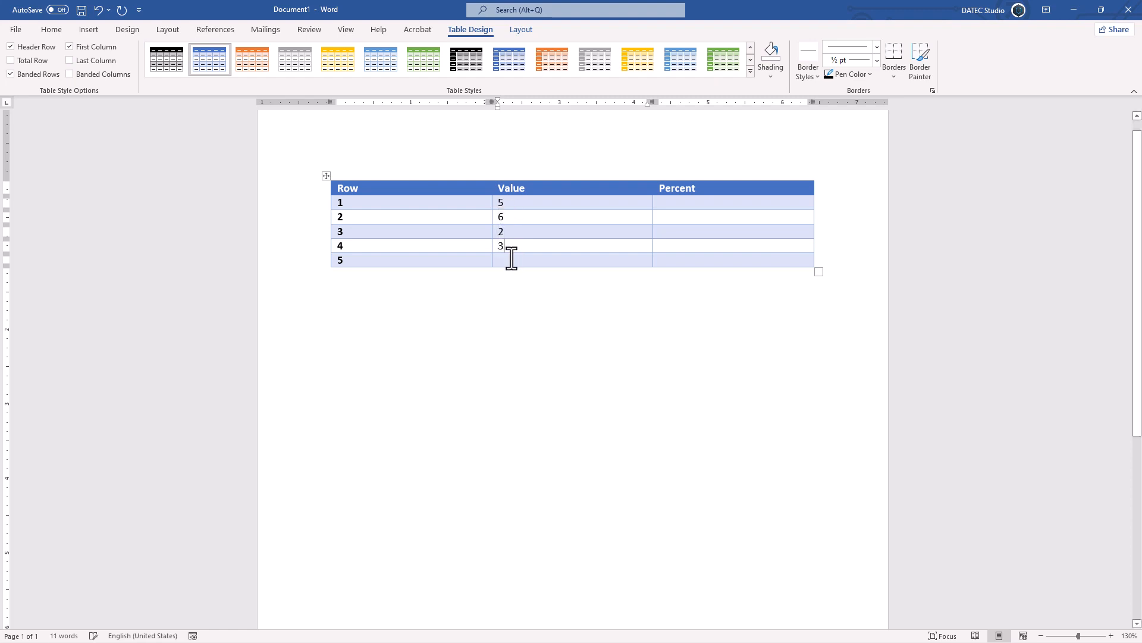
{"action": "type", "text": "9"}
Fill the Percent column for rows 1 to 5 with 50, 40, 80, 65 and 90.
{"action": "left_click", "coordinate": [662, 206]}
{"action": "type", "text": "50"}
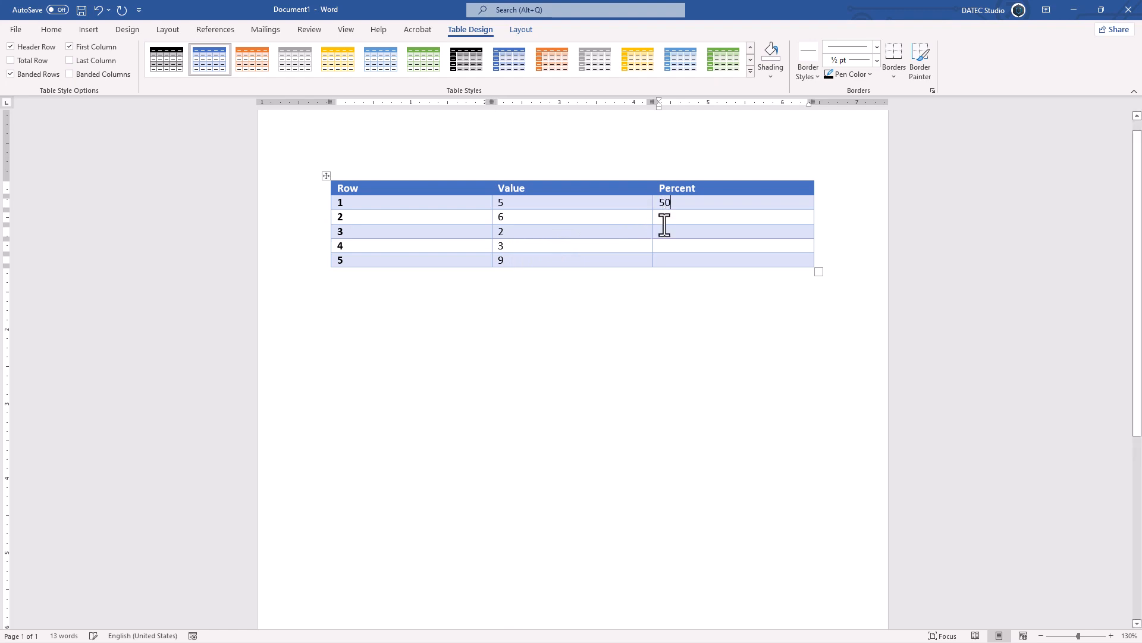
{"action": "left_click", "coordinate": [668, 218]}
{"action": "type", "text": "40"}
{"action": "left_click", "coordinate": [659, 230]}
{"action": "type", "text": "80"}
{"action": "type", "text": "65"}
{"action": "left_click", "coordinate": [662, 259]}
{"action": "type", "text": "90"}
Open the Sort settings for the whole table, examine which columns can serve as sort key, and close them without sorting.
{"action": "left_click", "coordinate": [327, 176]}
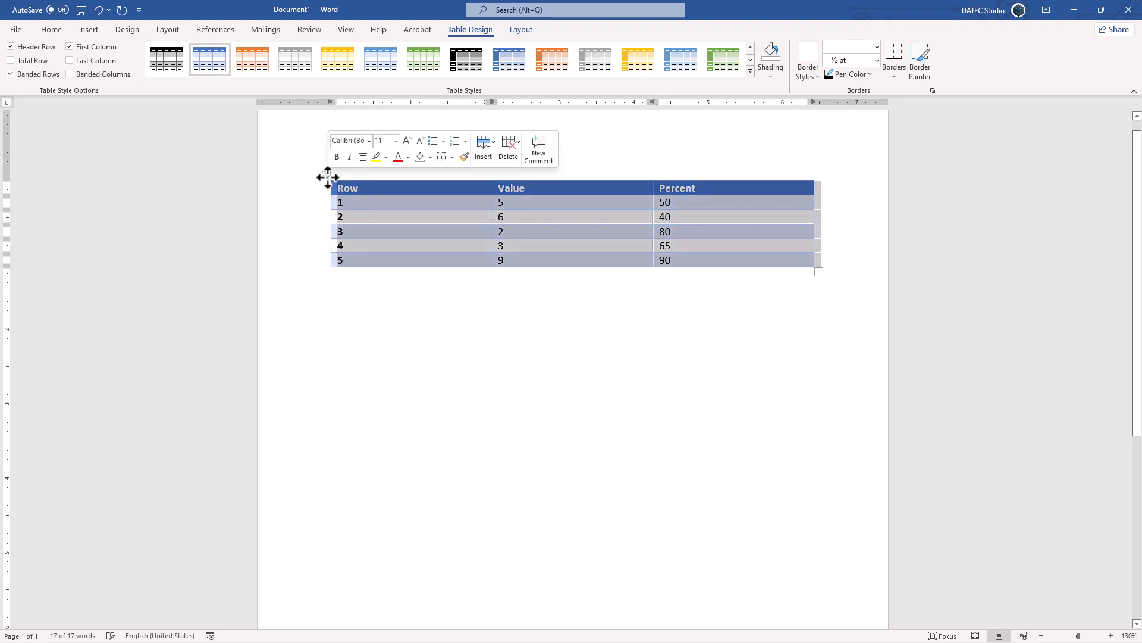
{"action": "left_click", "coordinate": [50, 31]}
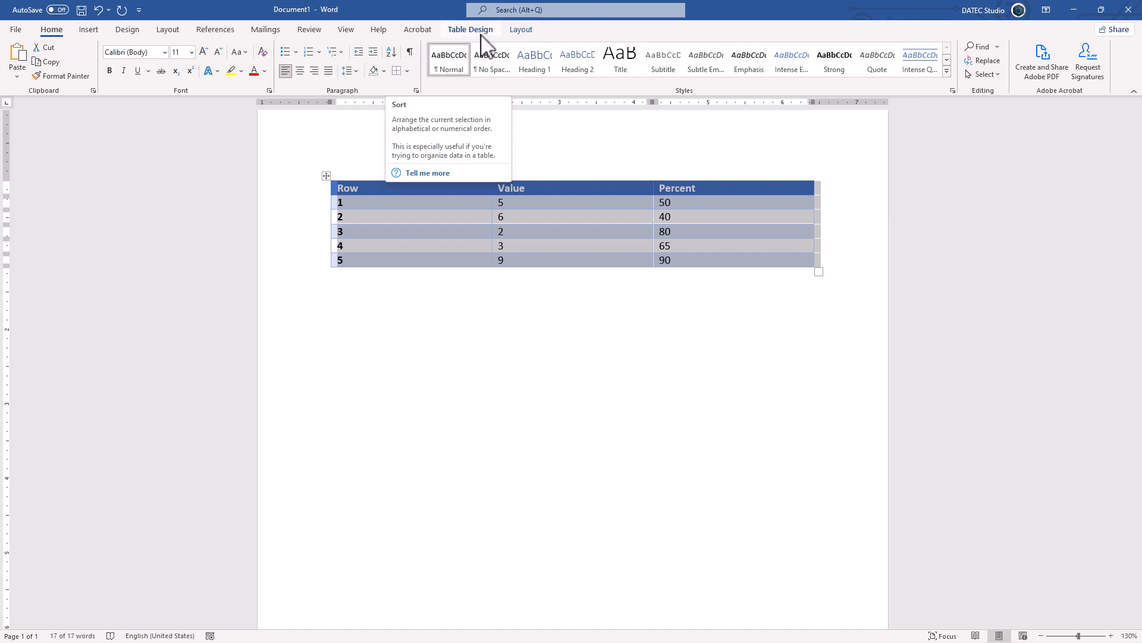
{"action": "left_click", "coordinate": [520, 30]}
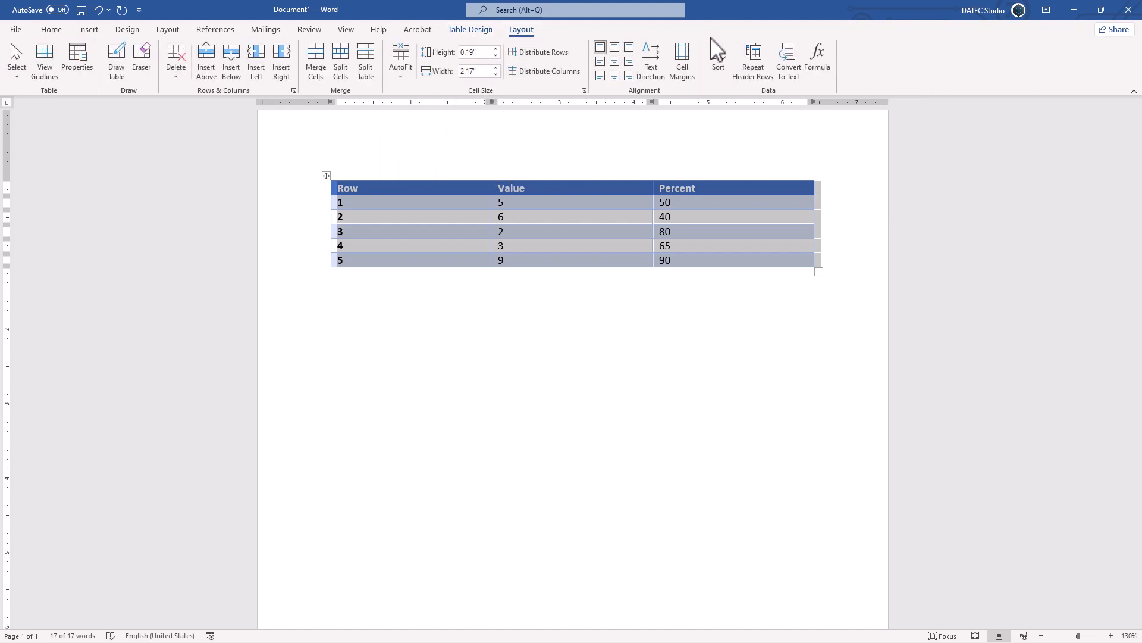
{"action": "left_click", "coordinate": [713, 56]}
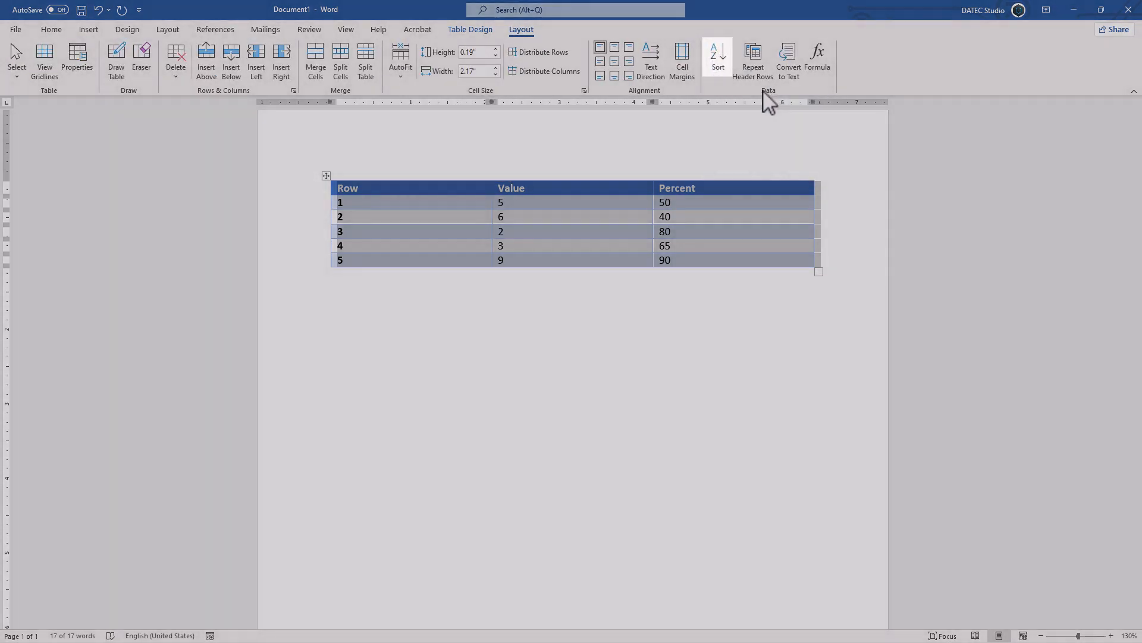
{"action": "left_click", "coordinate": [713, 56]}
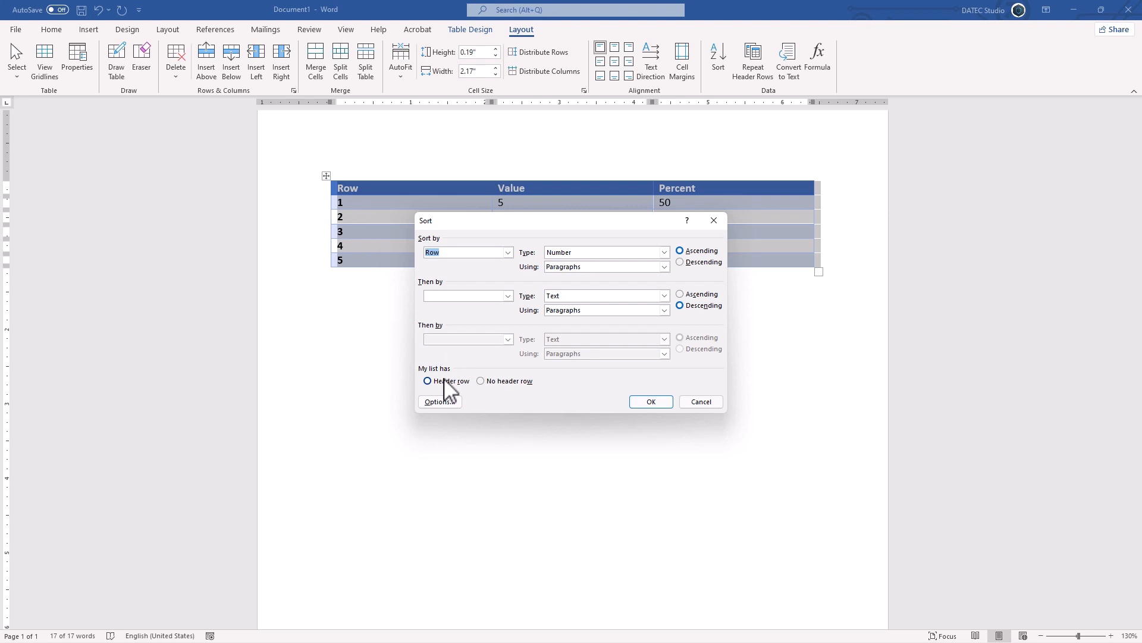
{"action": "left_click", "coordinate": [508, 253]}
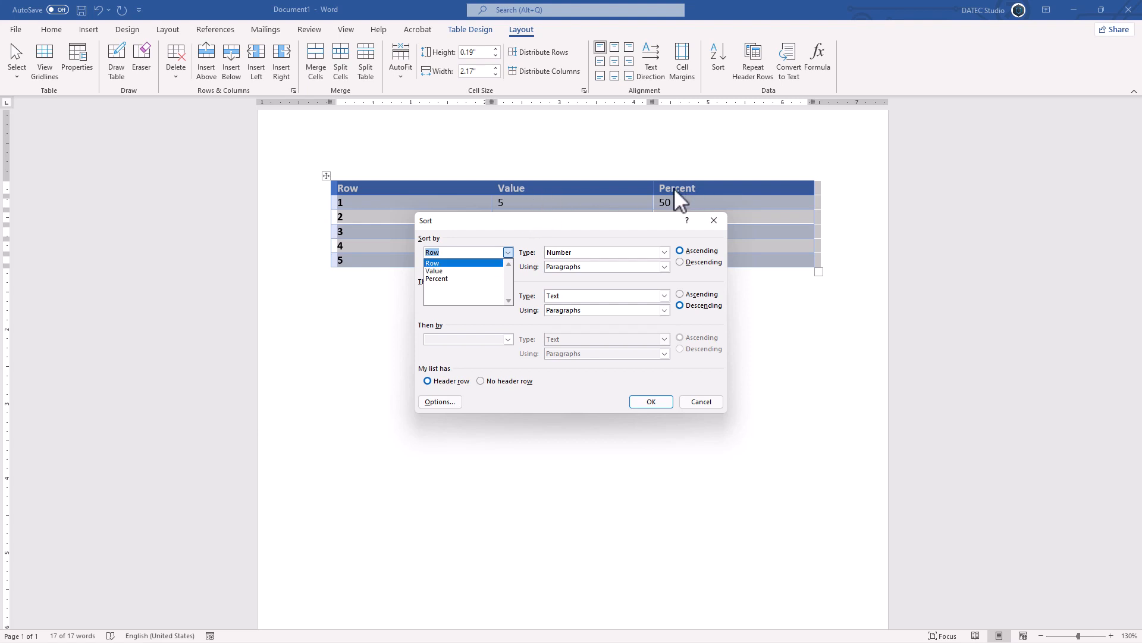
{"action": "left_click", "coordinate": [526, 241]}
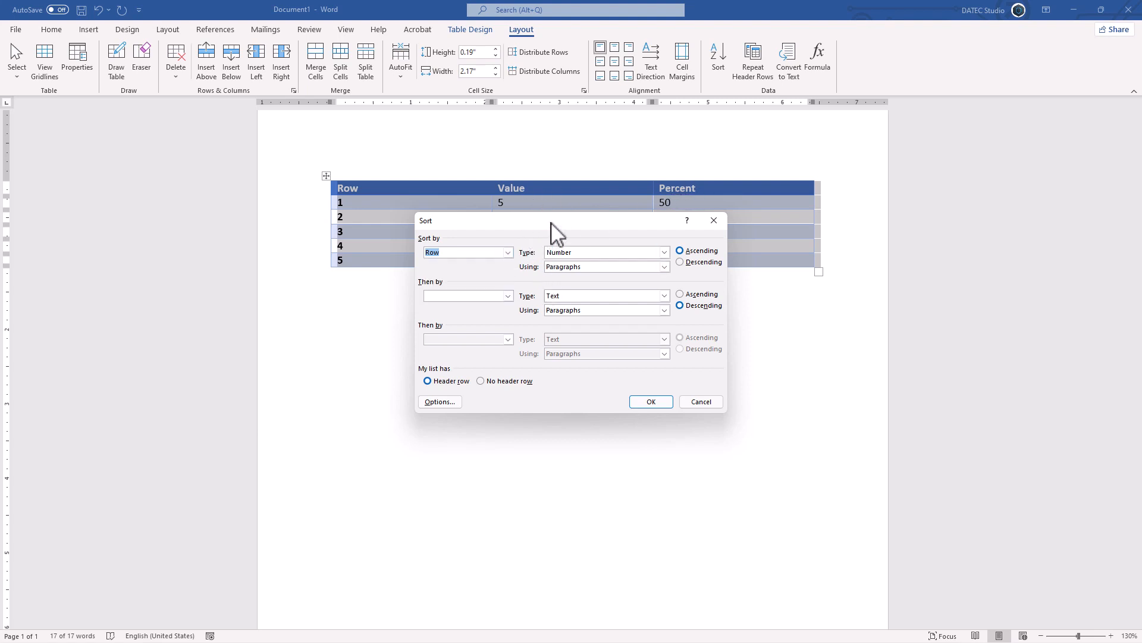
{"action": "left_click_drag", "start_coordinate": [551, 223], "coordinate": [542, 297]}
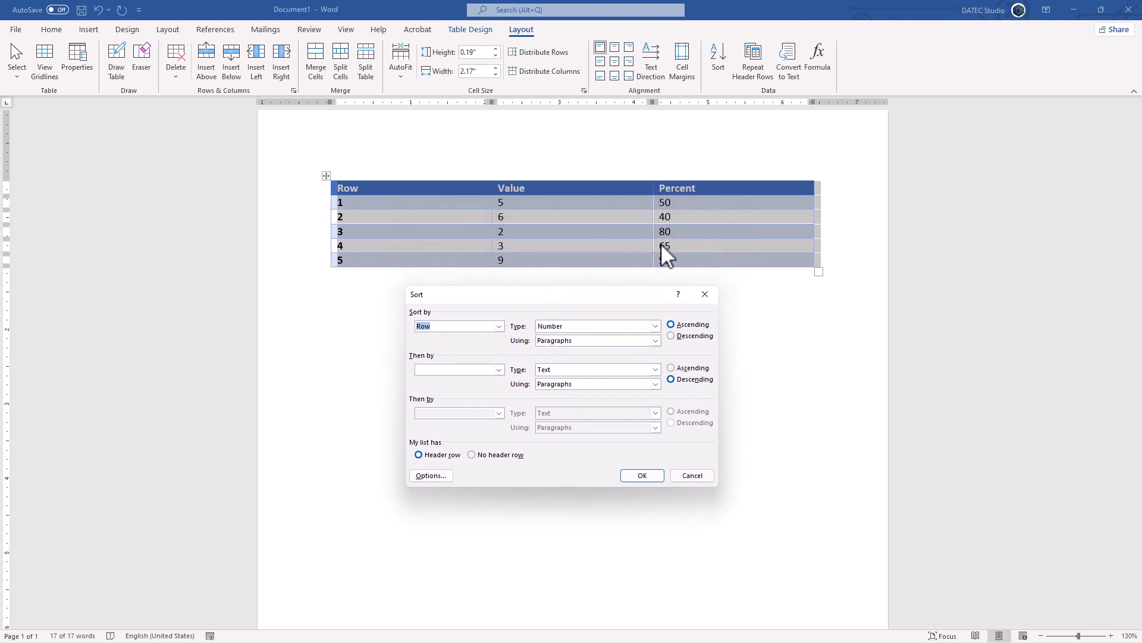
{"action": "left_click", "coordinate": [693, 474]}
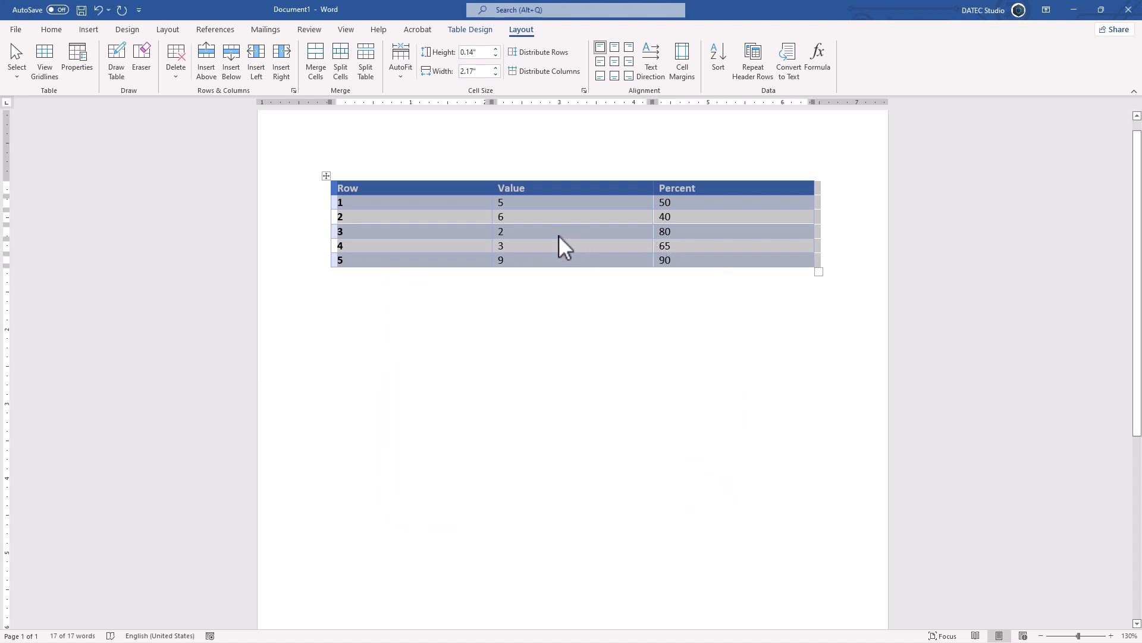
Change the Value in row 3 to 6.
{"action": "left_click", "coordinate": [508, 220]}
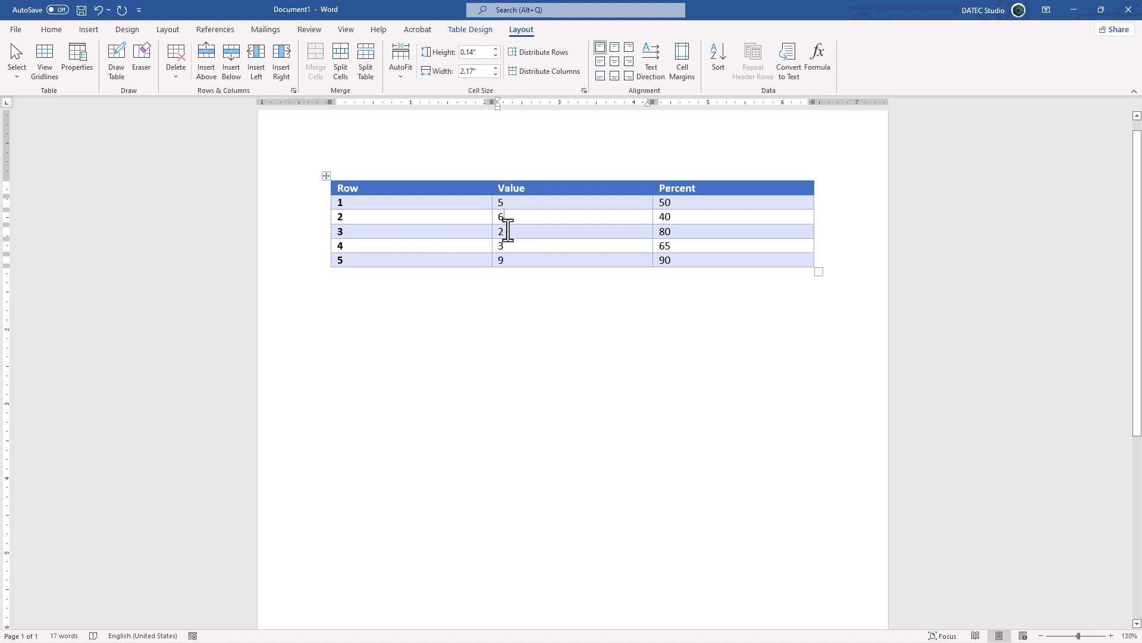
{"action": "double_click", "coordinate": [502, 231]}
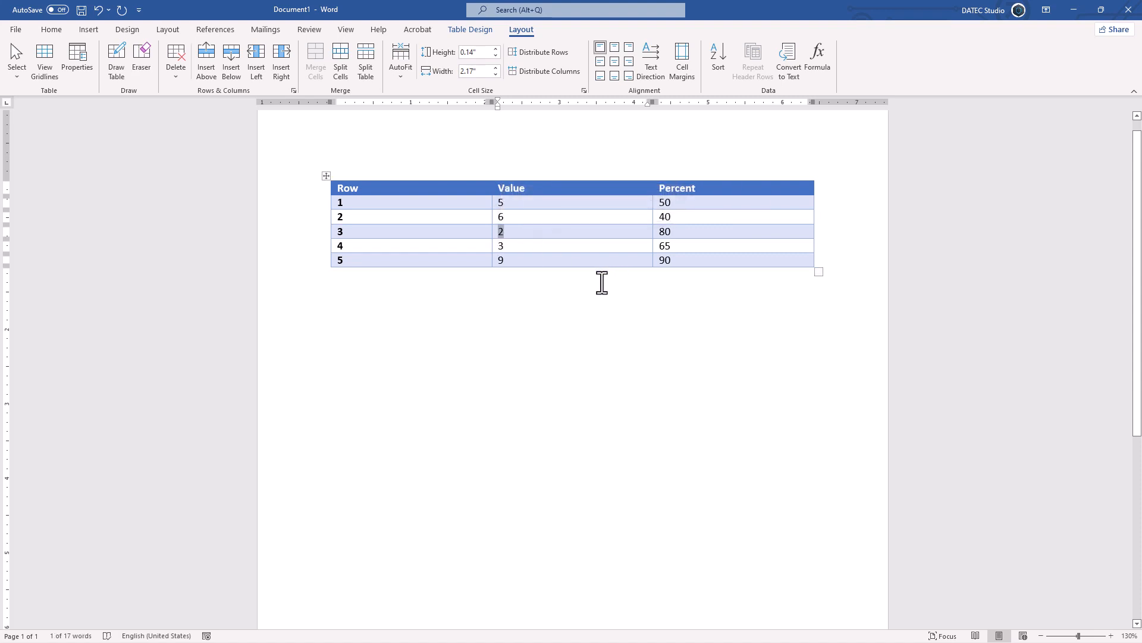
{"action": "type", "text": "6"}
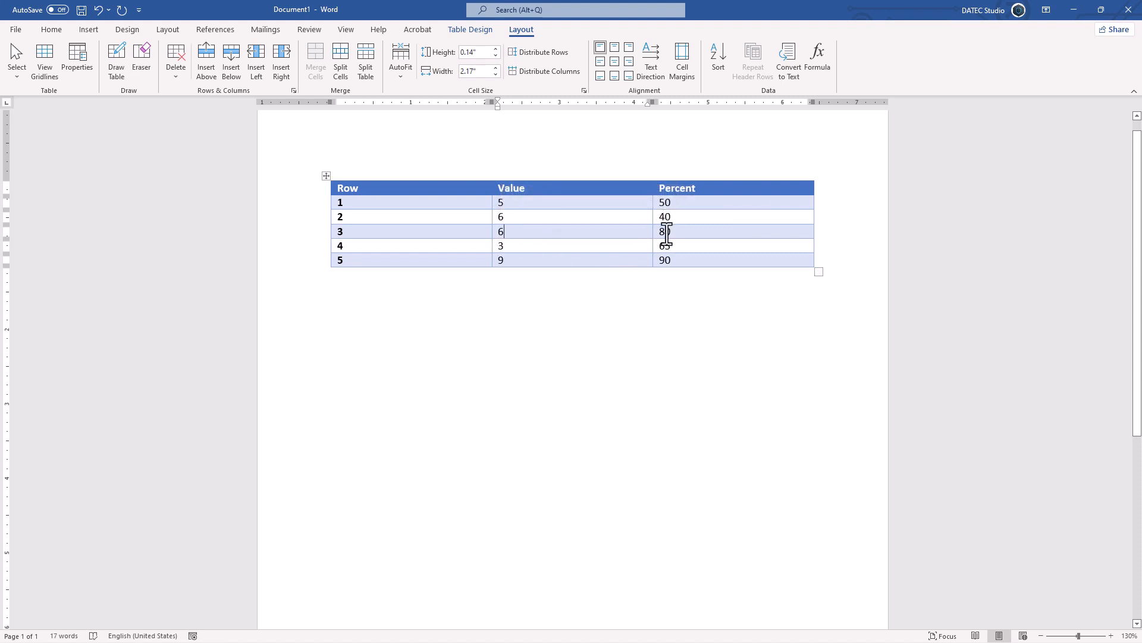
Sort the whole table numerically by Value in descending order, then by Percent in ascending order, keeping the header row.
{"action": "left_click", "coordinate": [326, 176]}
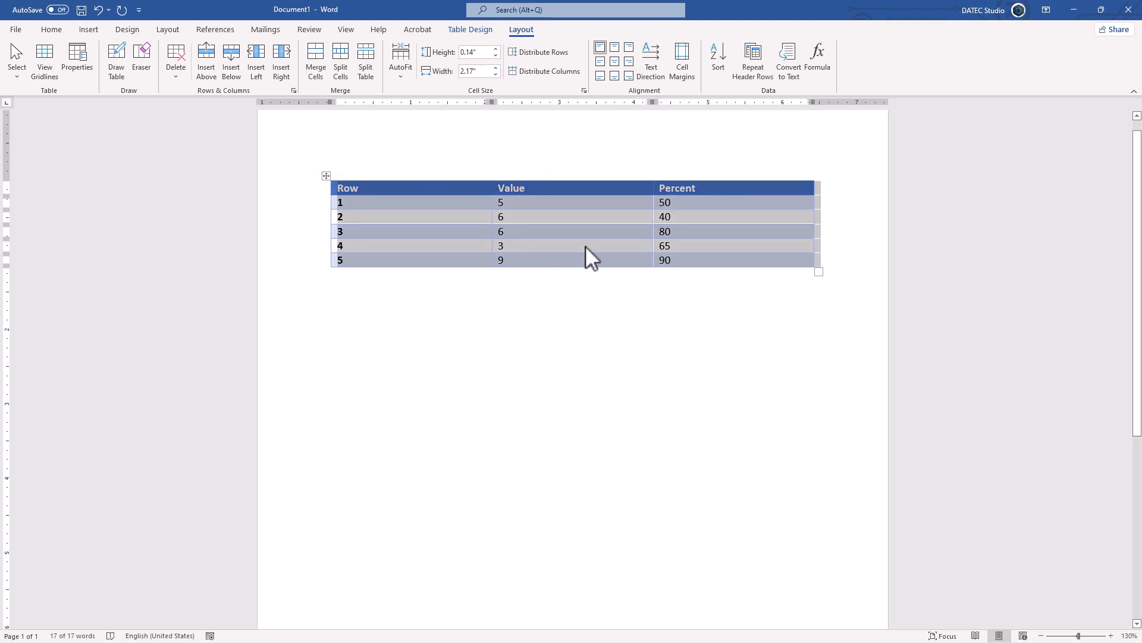
{"action": "left_click", "coordinate": [717, 76]}
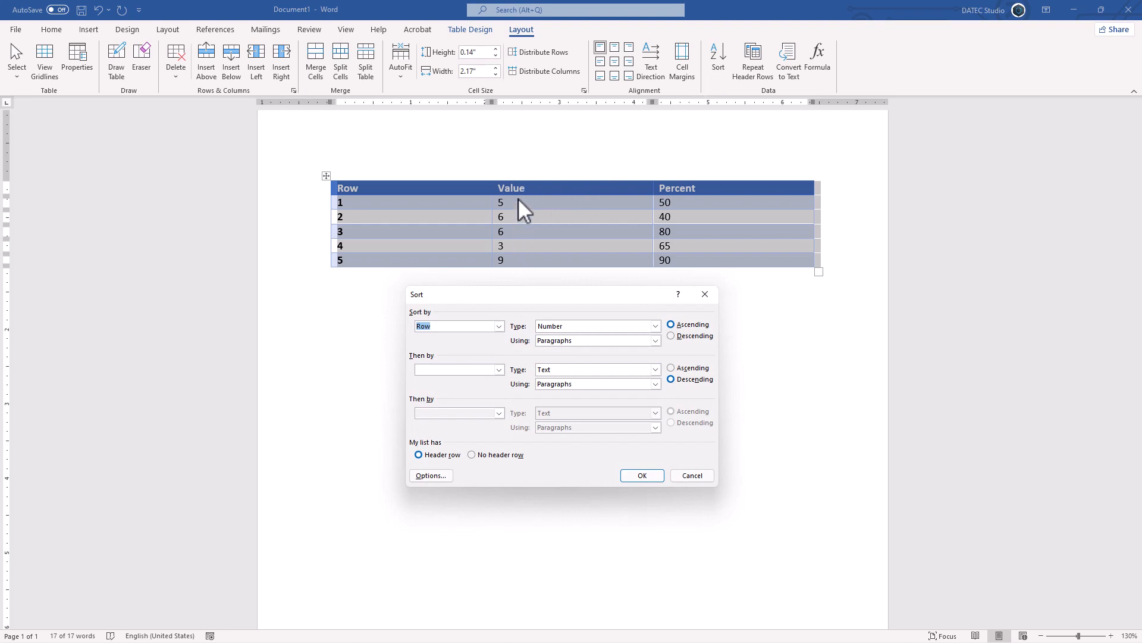
{"action": "left_click", "coordinate": [498, 326]}
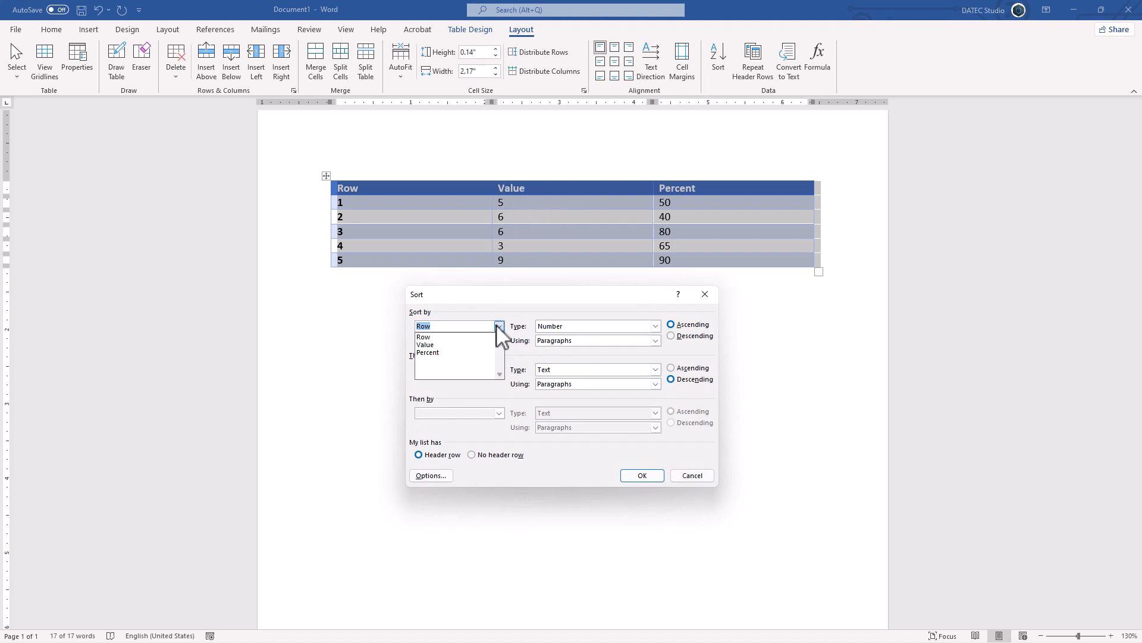
{"action": "left_click", "coordinate": [456, 344]}
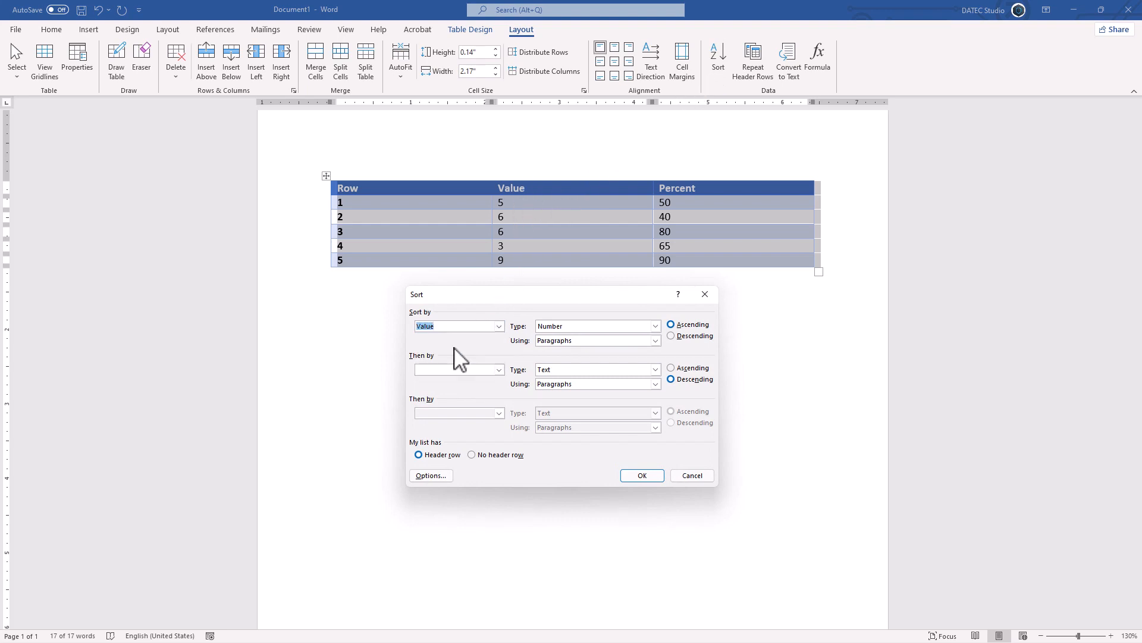
{"action": "left_click", "coordinate": [677, 337]}
{"action": "left_click", "coordinate": [499, 370]}
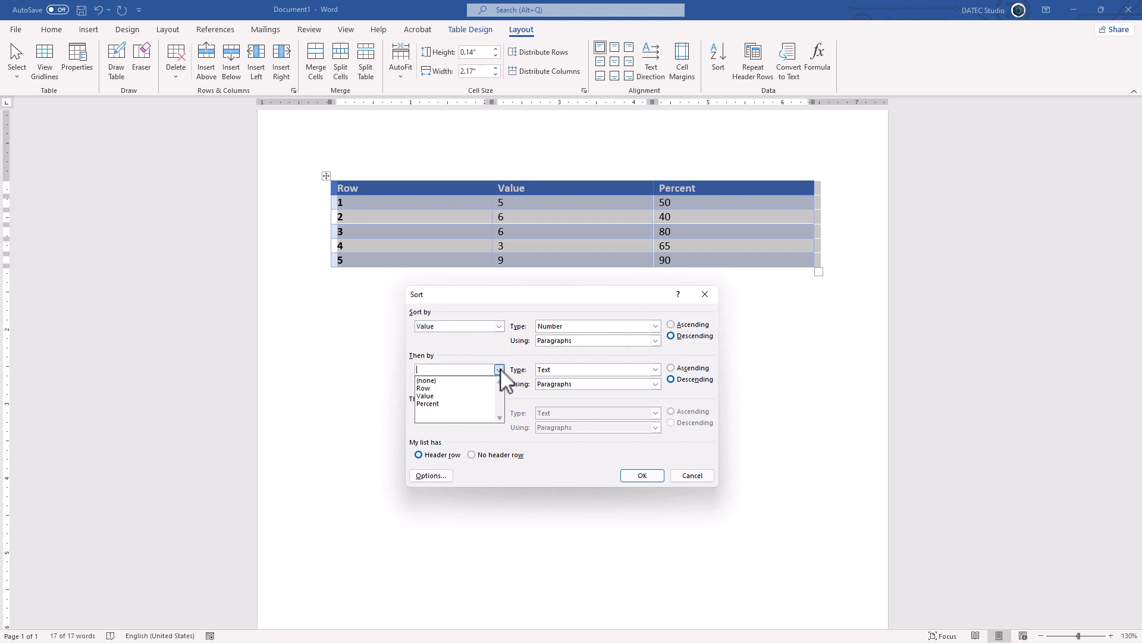
{"action": "left_click", "coordinate": [446, 404]}
{"action": "left_click", "coordinate": [675, 368]}
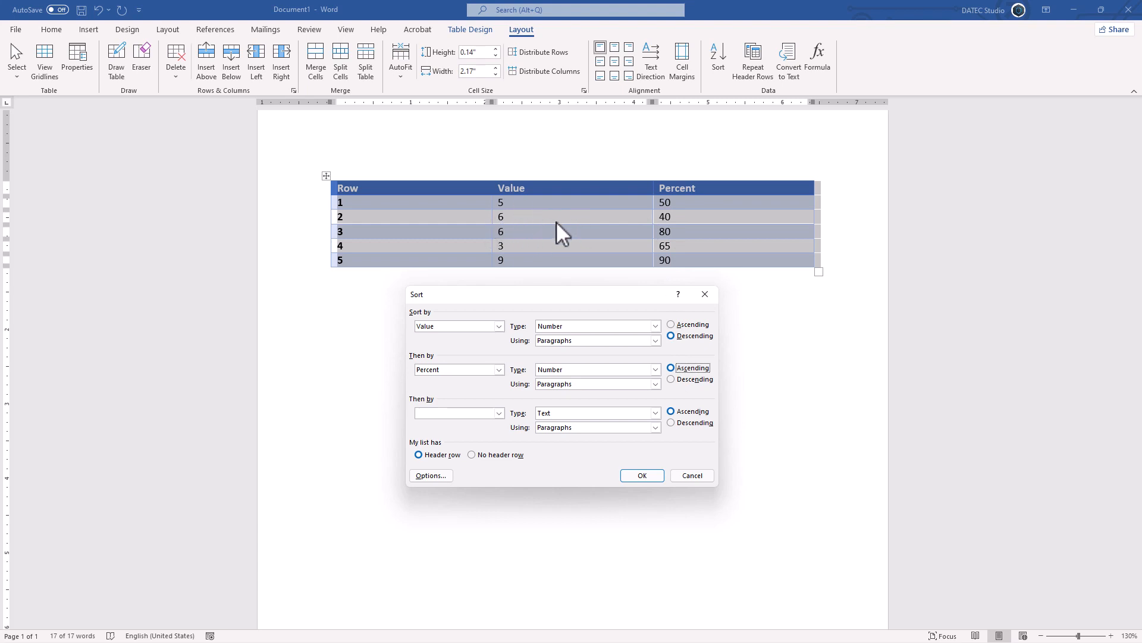
{"action": "left_click", "coordinate": [656, 341]}
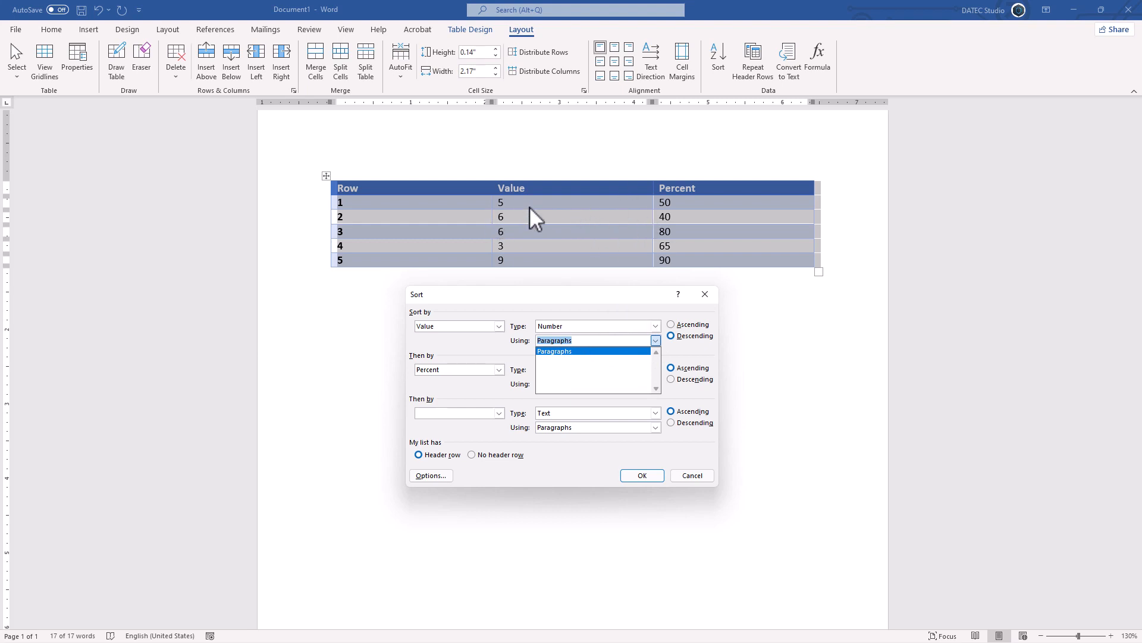
{"action": "left_click", "coordinate": [524, 344]}
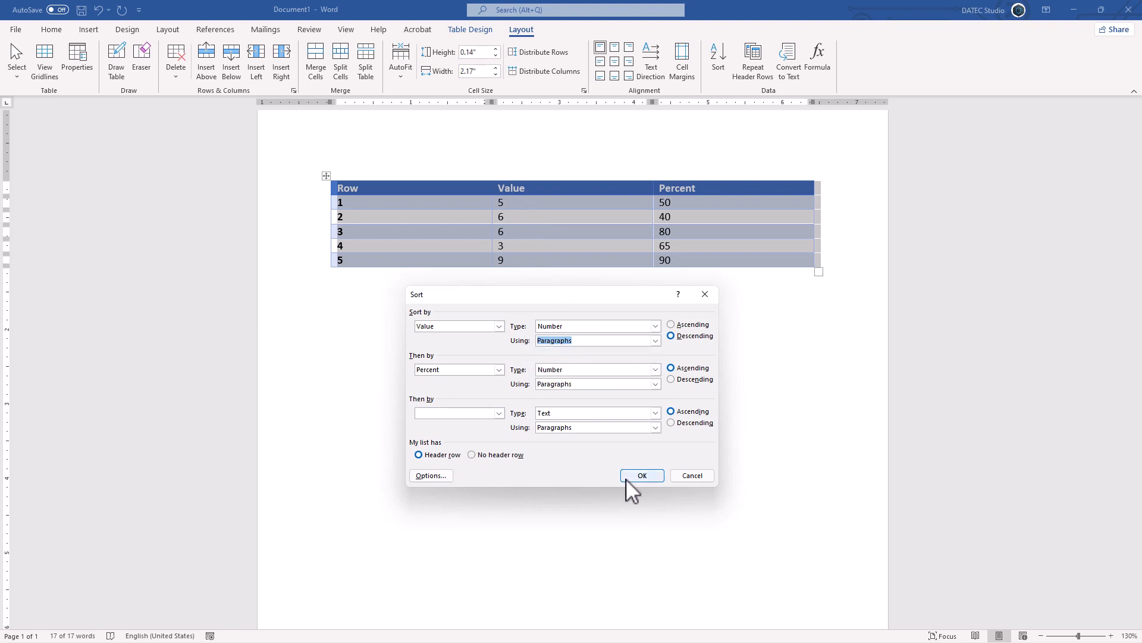
{"action": "left_click", "coordinate": [641, 476]}
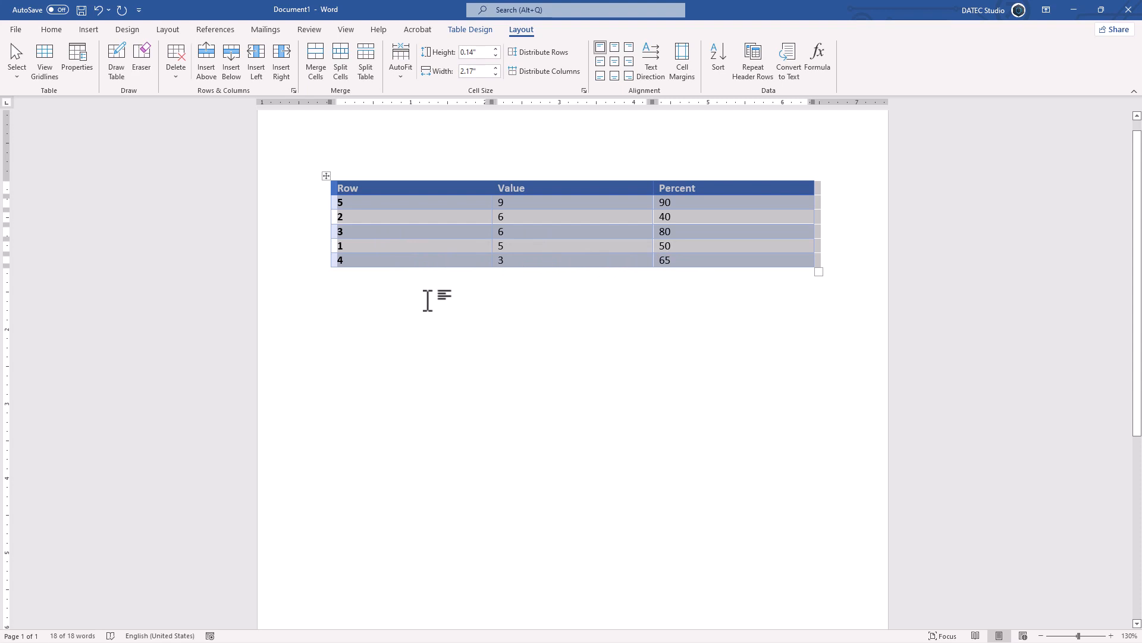
Examine the additional sort options offered for the whole table, such as sorting a column only, and close them without sorting.
{"action": "left_click", "coordinate": [714, 68]}
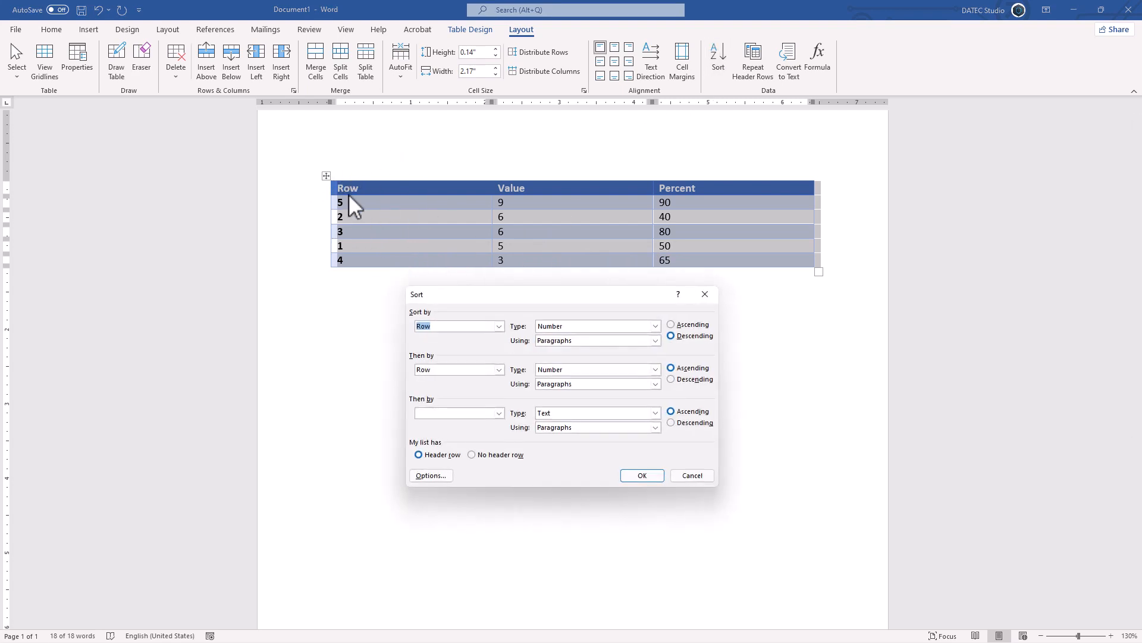
{"action": "left_click", "coordinate": [428, 476]}
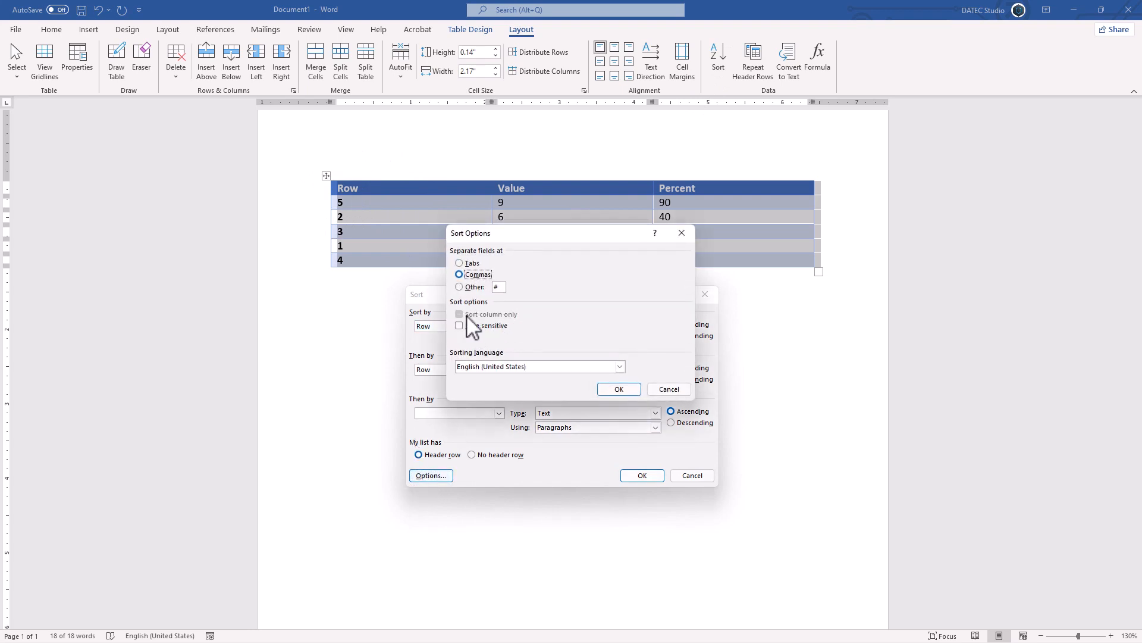
{"action": "left_click", "coordinate": [664, 389]}
{"action": "left_click", "coordinate": [687, 475]}
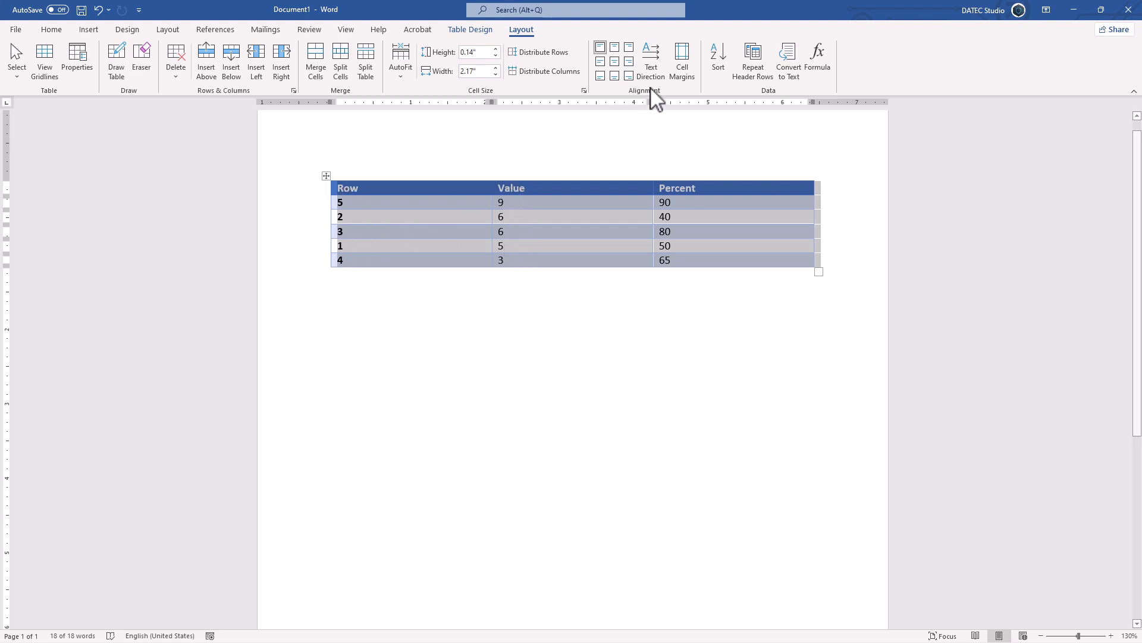
Sort the whole table numerically by Row in ascending order, with no secondary sort key.
{"action": "left_click", "coordinate": [716, 70]}
{"action": "left_click", "coordinate": [499, 370]}
{"action": "left_click", "coordinate": [477, 380]}
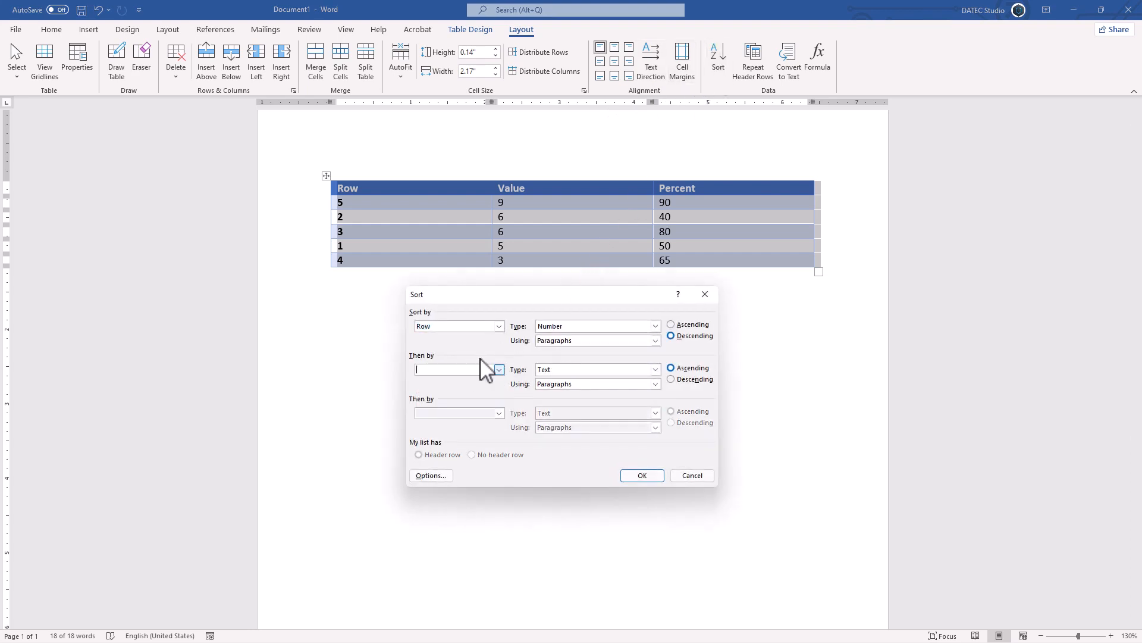
{"action": "left_click", "coordinate": [671, 325]}
{"action": "left_click", "coordinate": [631, 475]}
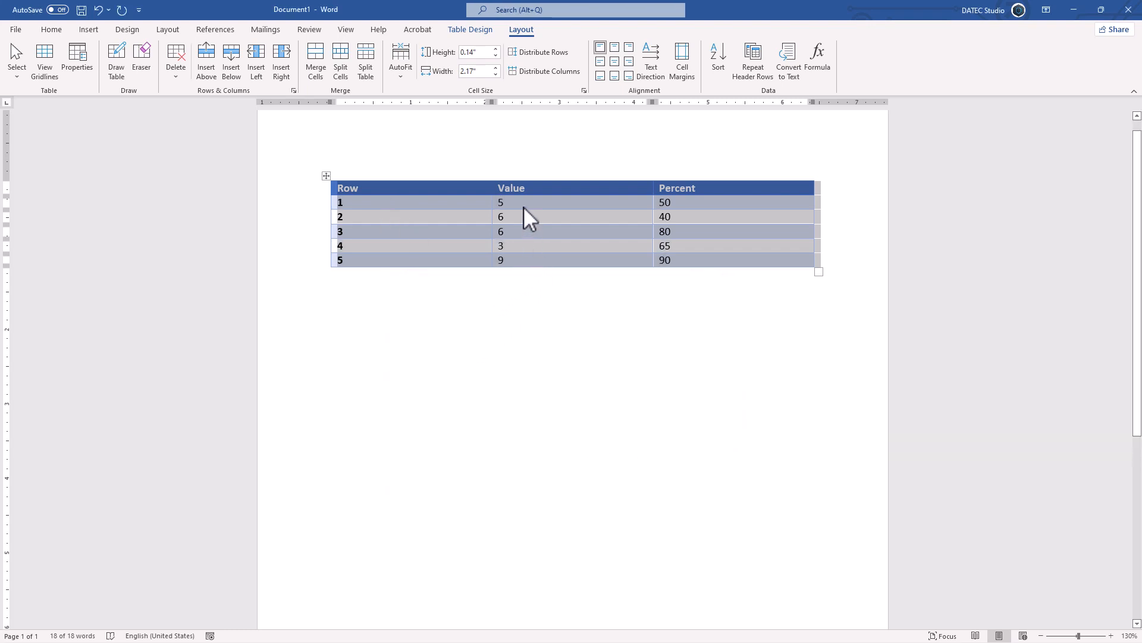
Sort only the Row column numerically in descending order with the Sort column only option, keeping the header row.
{"action": "left_click", "coordinate": [520, 235]}
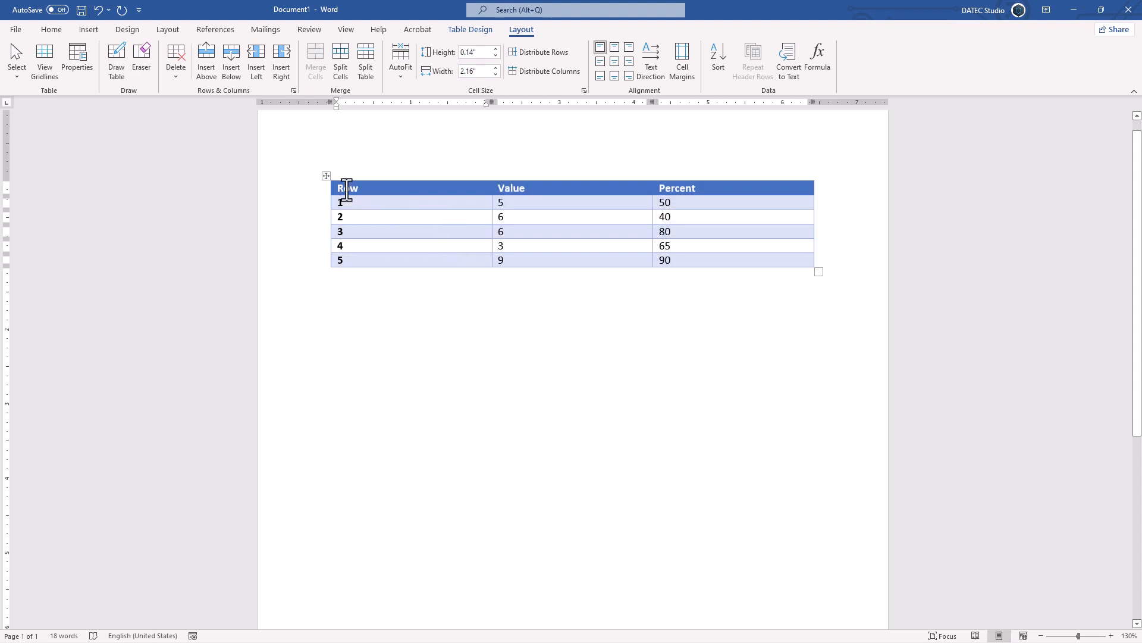
{"action": "left_click", "coordinate": [349, 233]}
{"action": "left_click", "coordinate": [361, 173]}
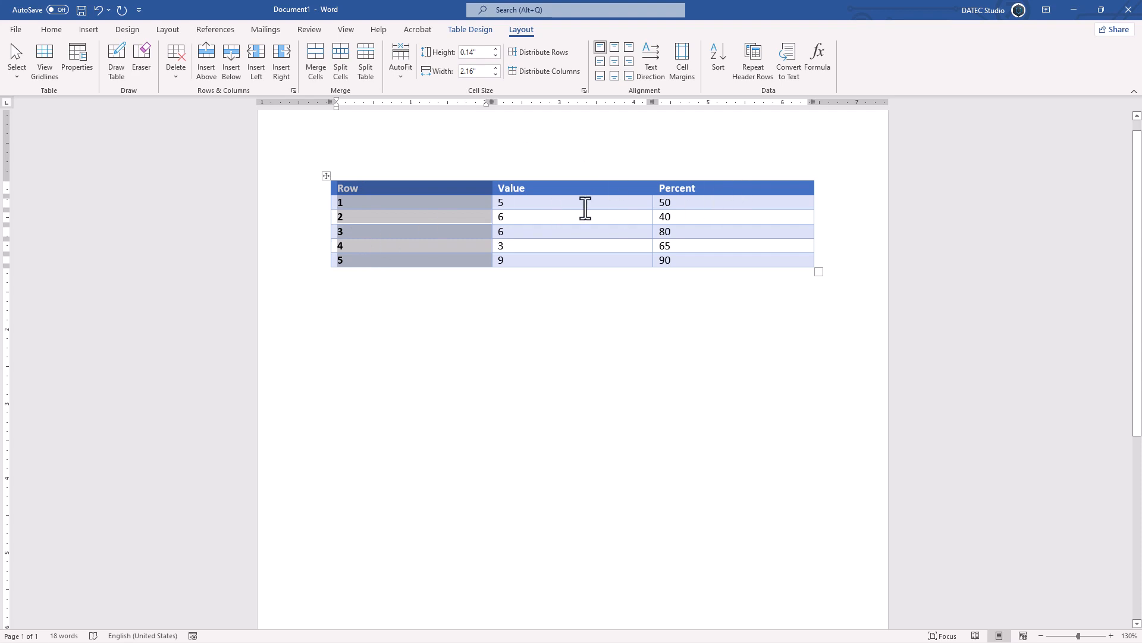
{"action": "left_click", "coordinate": [721, 69]}
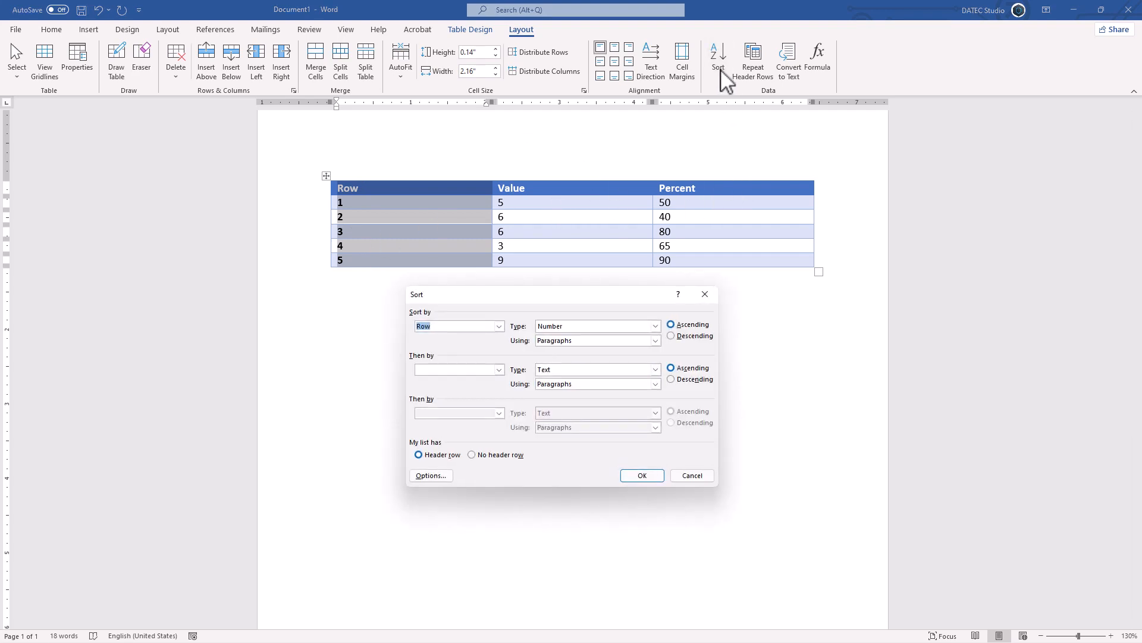
{"action": "left_click", "coordinate": [672, 335]}
{"action": "left_click", "coordinate": [447, 476]}
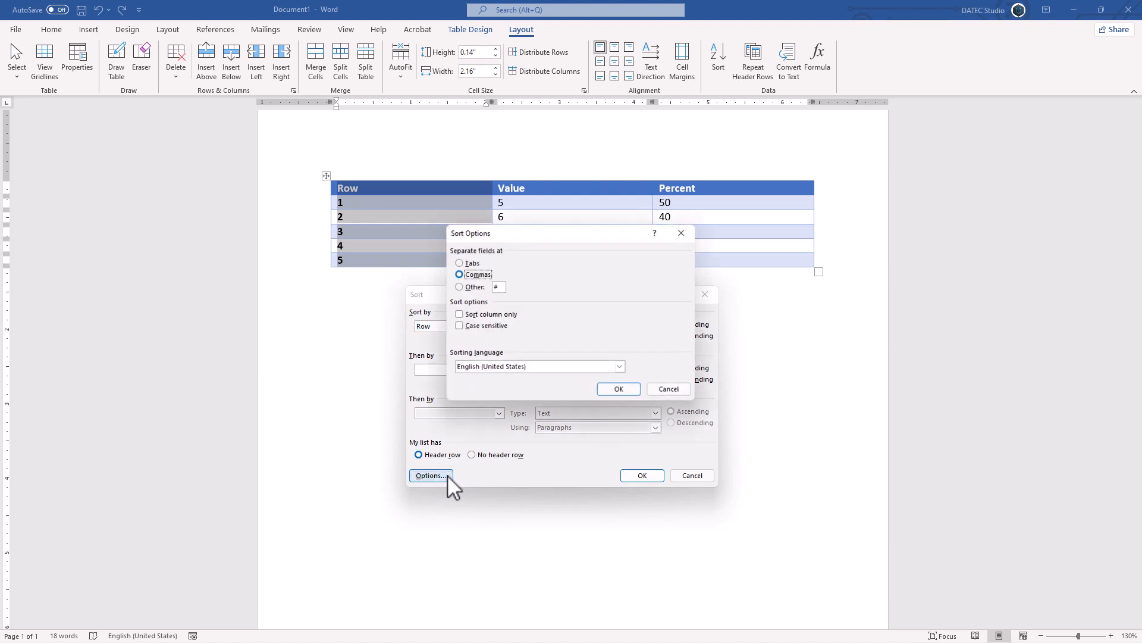
{"action": "left_click", "coordinate": [482, 316]}
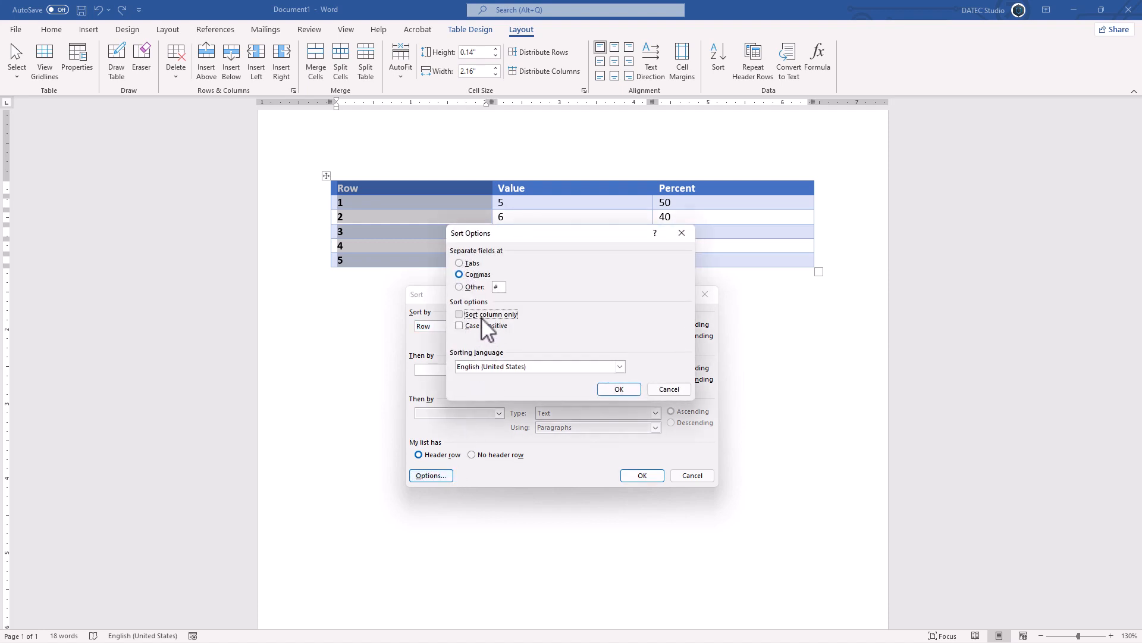
{"action": "left_click", "coordinate": [609, 389]}
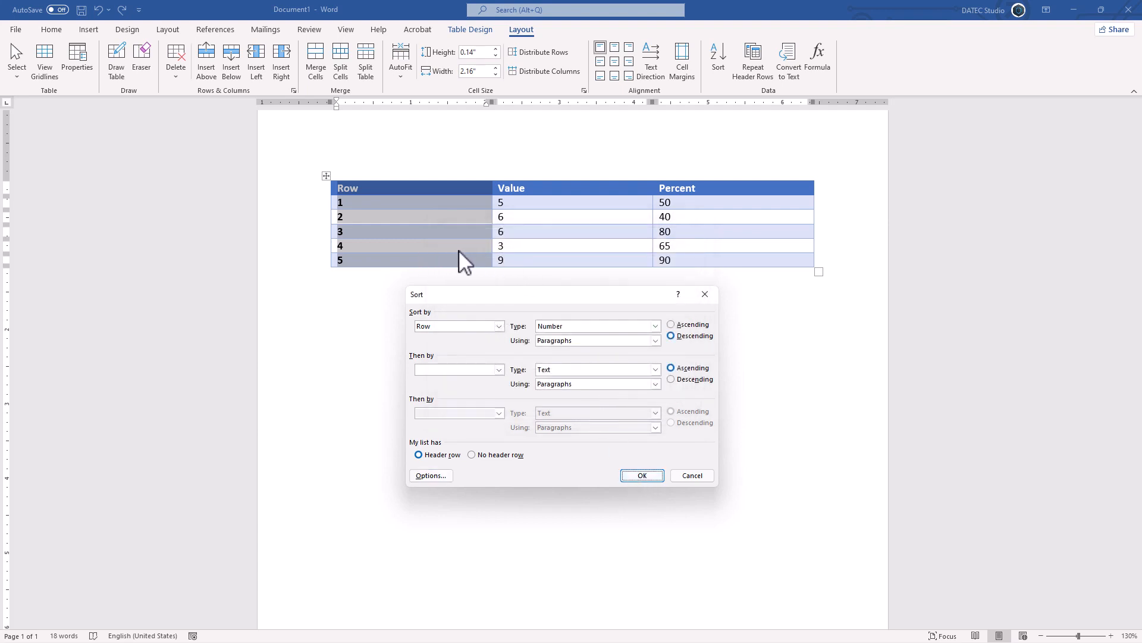
{"action": "left_click", "coordinate": [637, 476]}
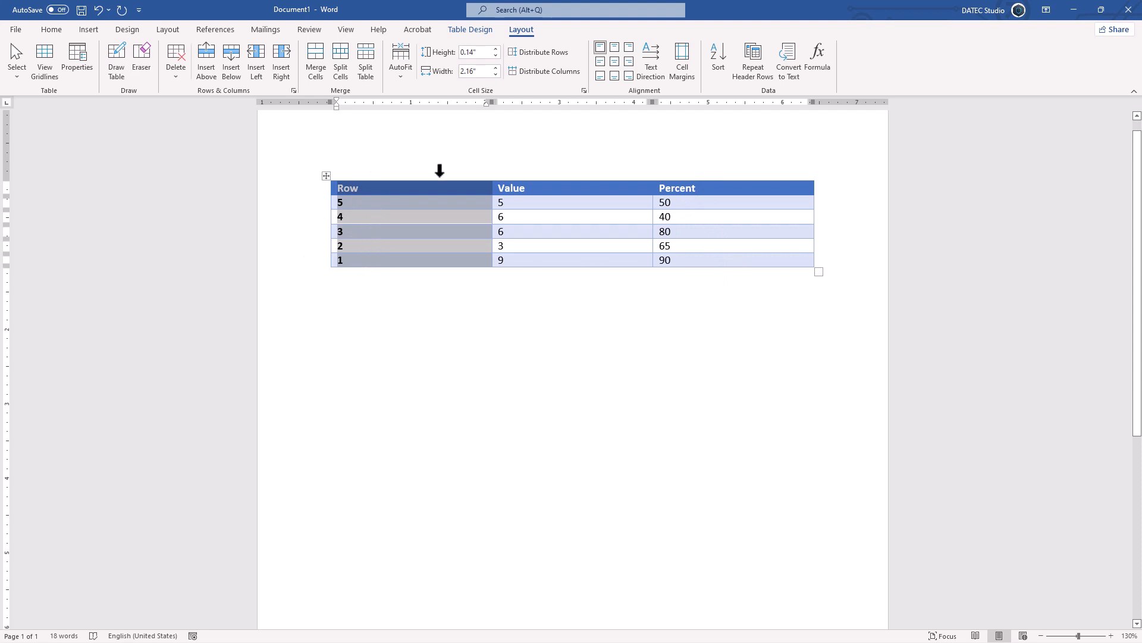
With the Row and Value columns selected, examine the Sort column only option and the available sort keys, and close without sorting.
{"action": "left_click_drag", "start_coordinate": [424, 170], "coordinate": [543, 175]}
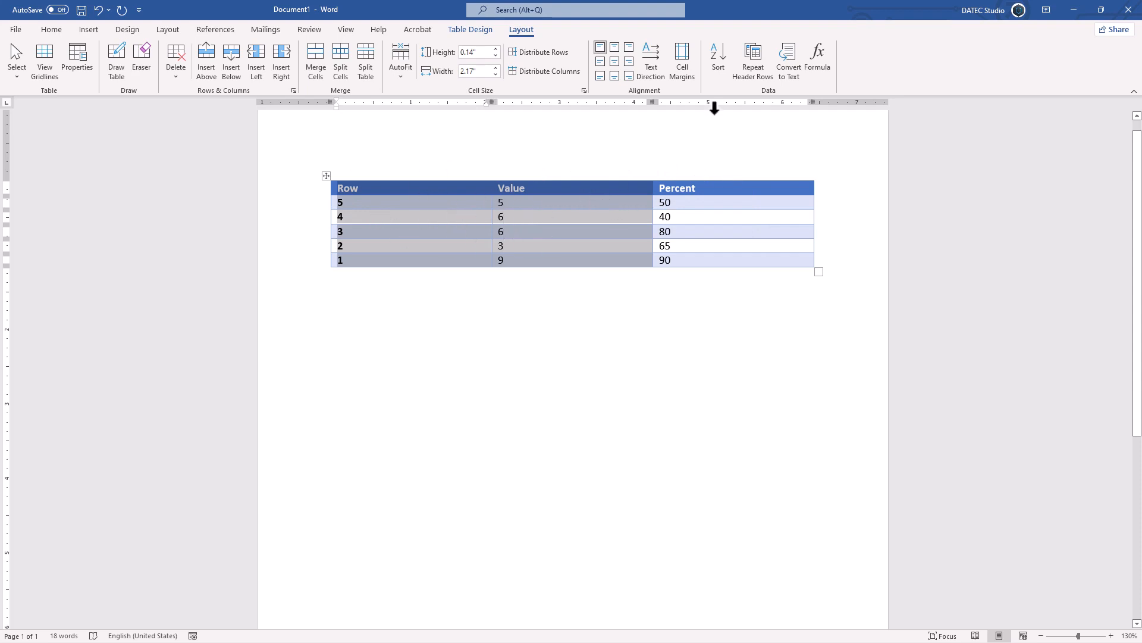
{"action": "left_click", "coordinate": [717, 62]}
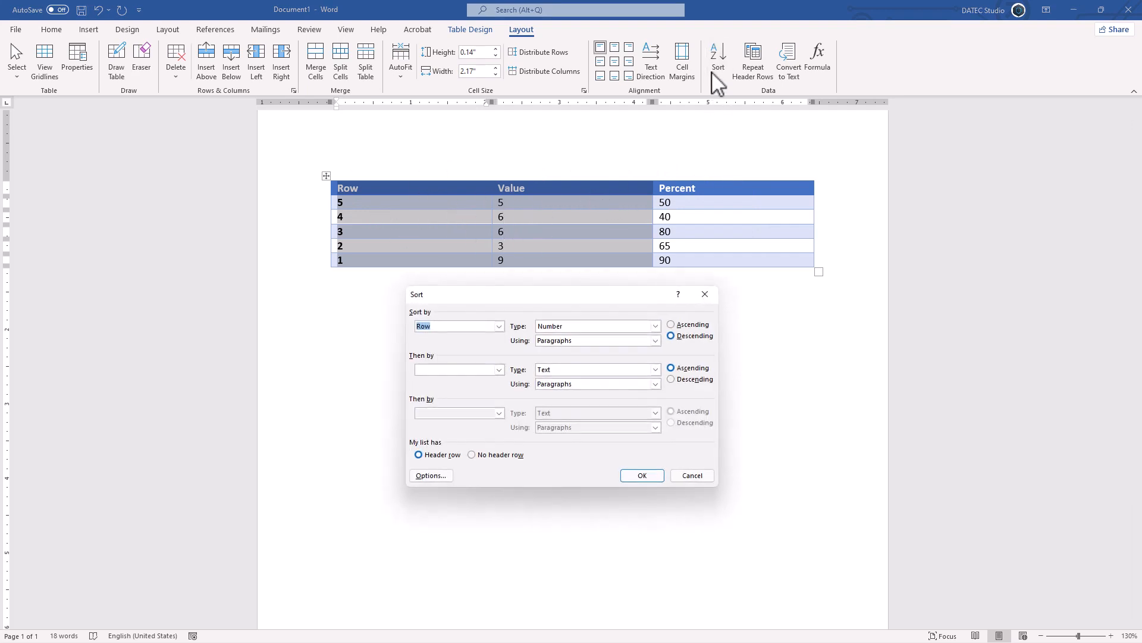
{"action": "left_click", "coordinate": [445, 477]}
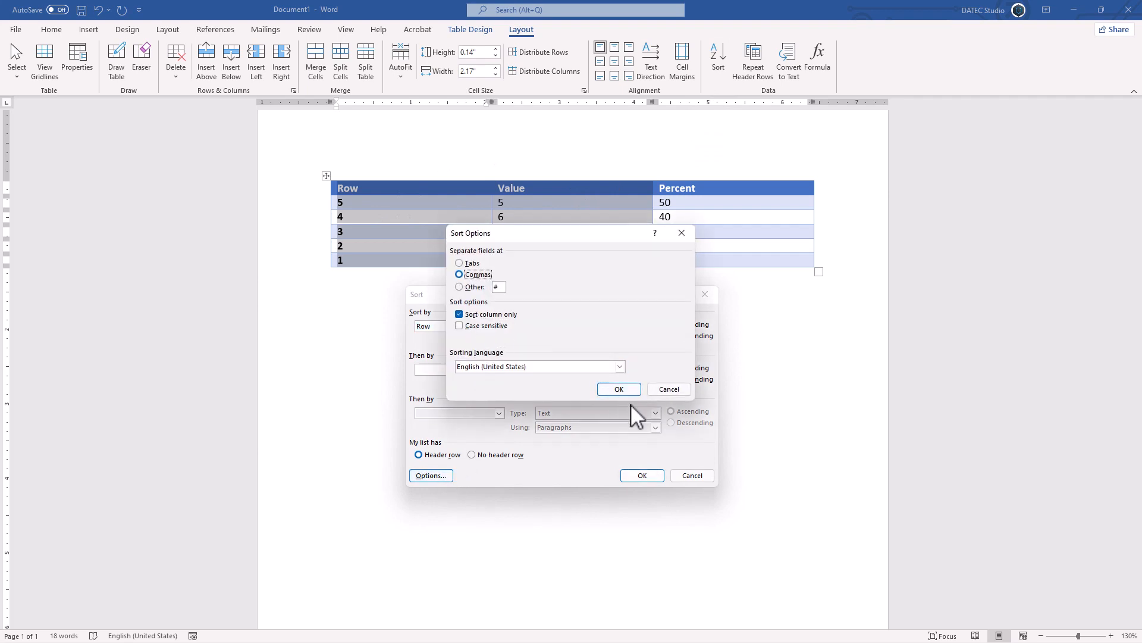
{"action": "left_click", "coordinate": [625, 391]}
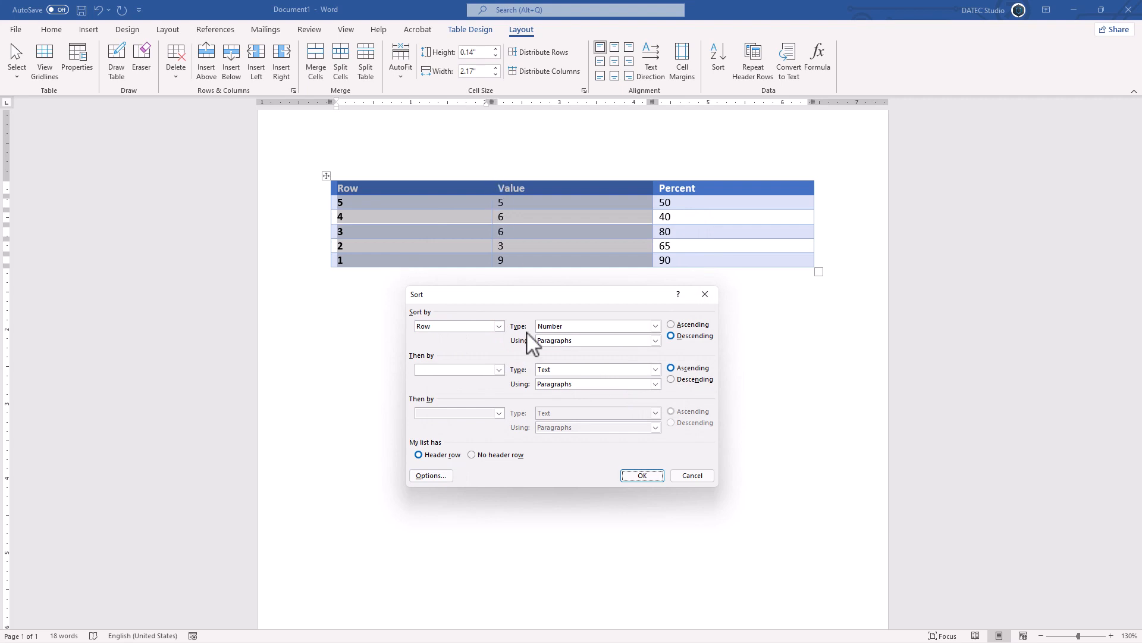
{"action": "left_click", "coordinate": [499, 326]}
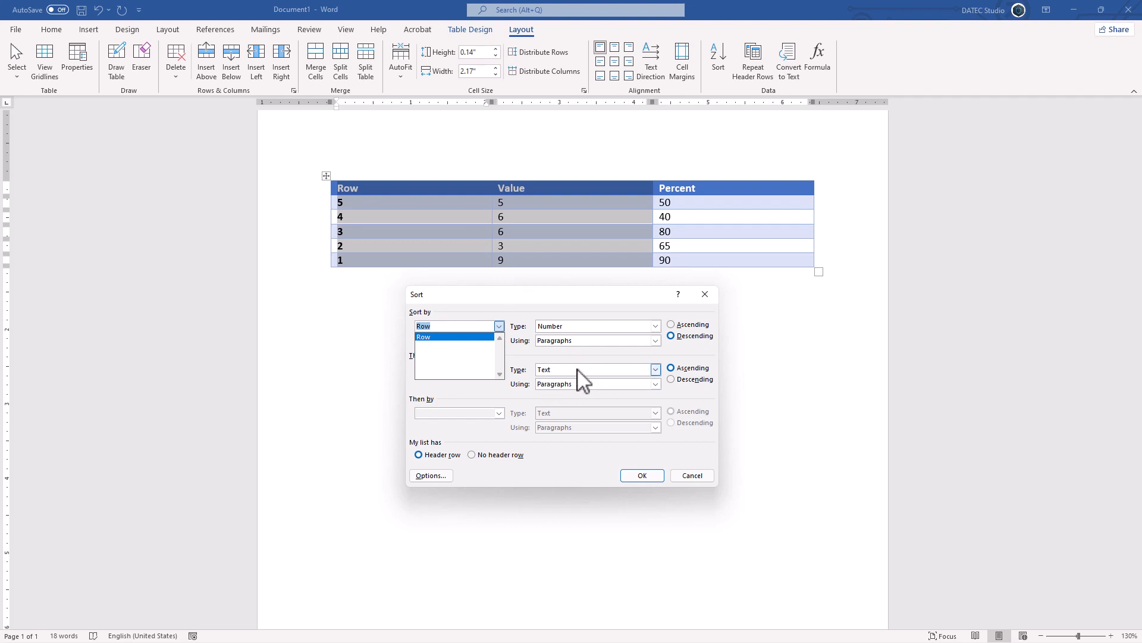
{"action": "left_click", "coordinate": [690, 475]}
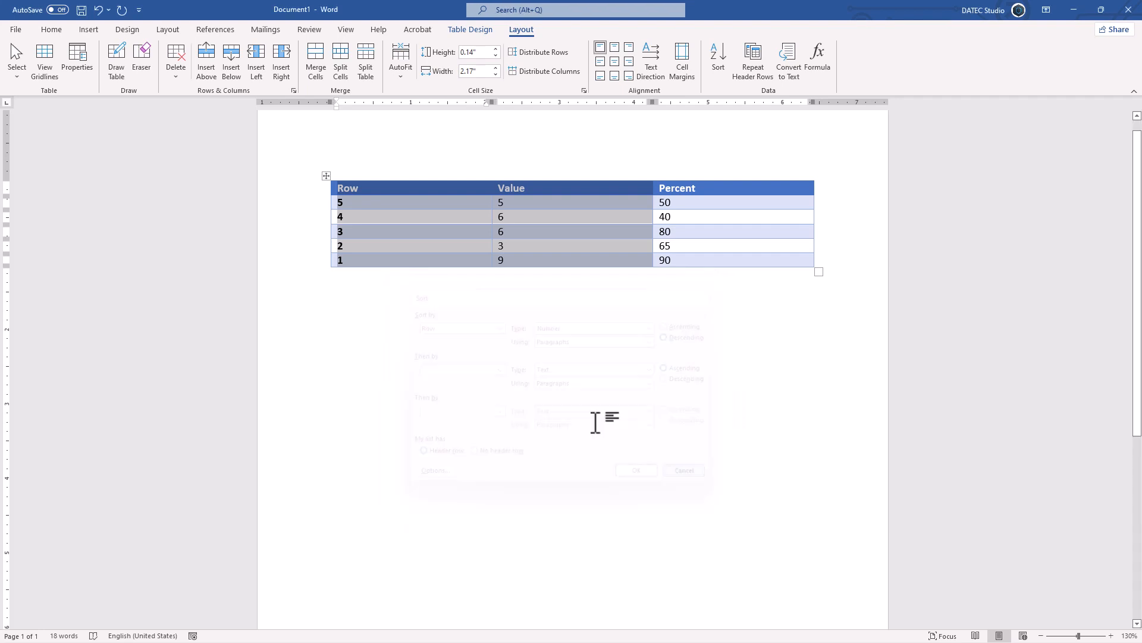
Replace the table with the line "Header 1" followed by sample paragraphs generated with =rand(3,5).
{"action": "left_click", "coordinate": [327, 175]}
{"action": "key", "text": "BackSpace"}
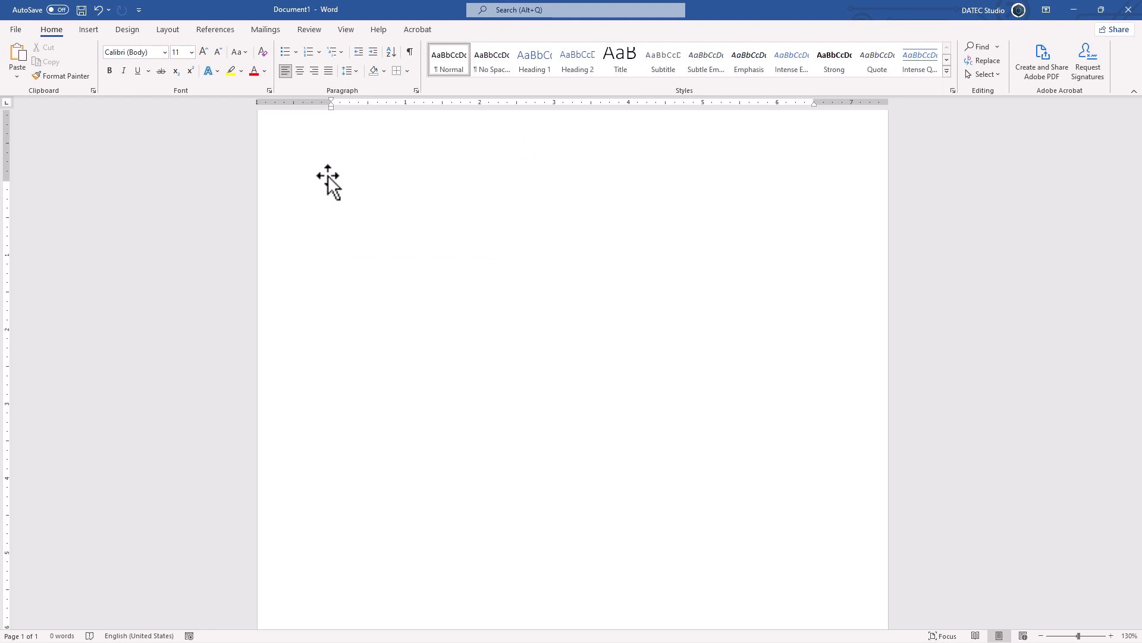
{"action": "type", "text": "Header 1"}
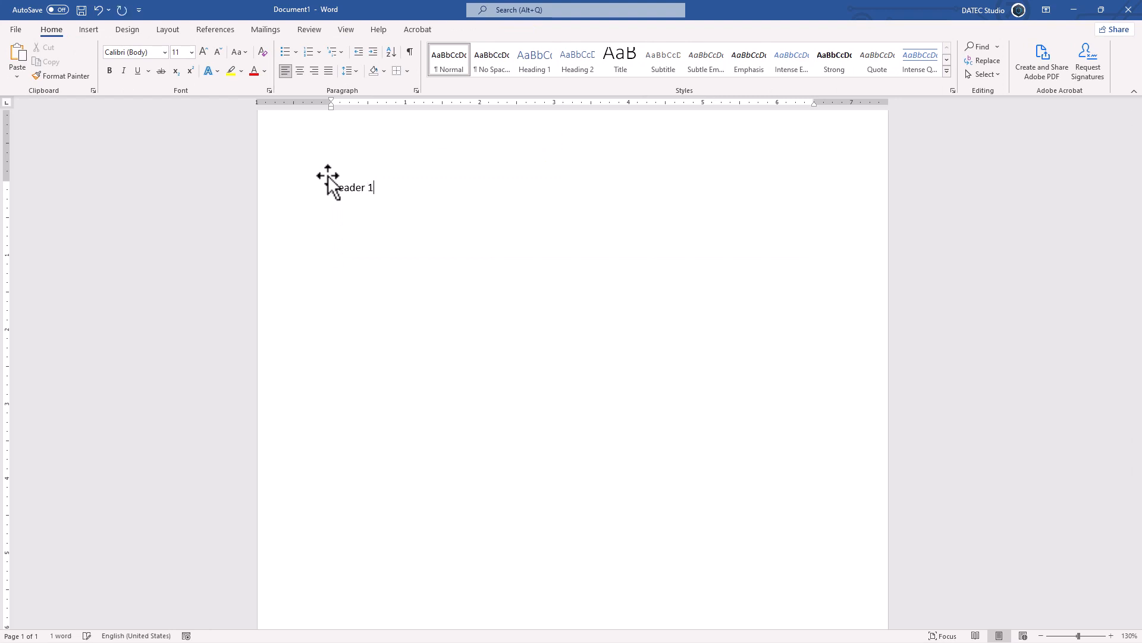
{"action": "key", "text": "Return"}
{"action": "type", "text": "=rand(3,5)"}
{"action": "key", "text": "Return"}
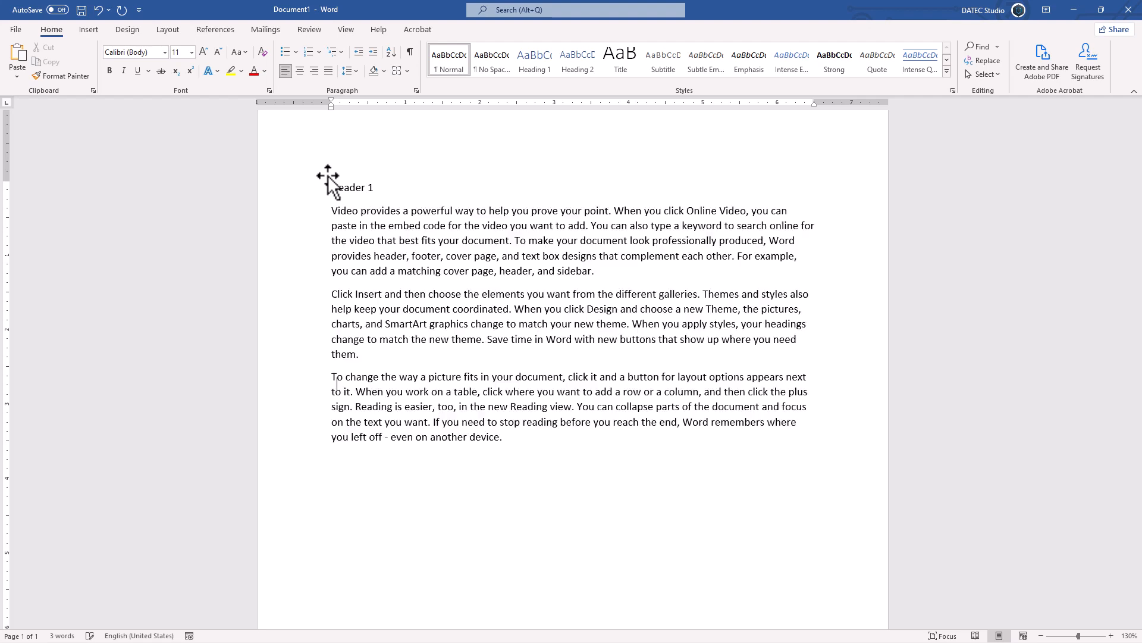
Insert the line "Header 2" above the second sample paragraph and "Header 3" above the third.
{"action": "left_click", "coordinate": [658, 269]}
{"action": "key", "text": "Return"}
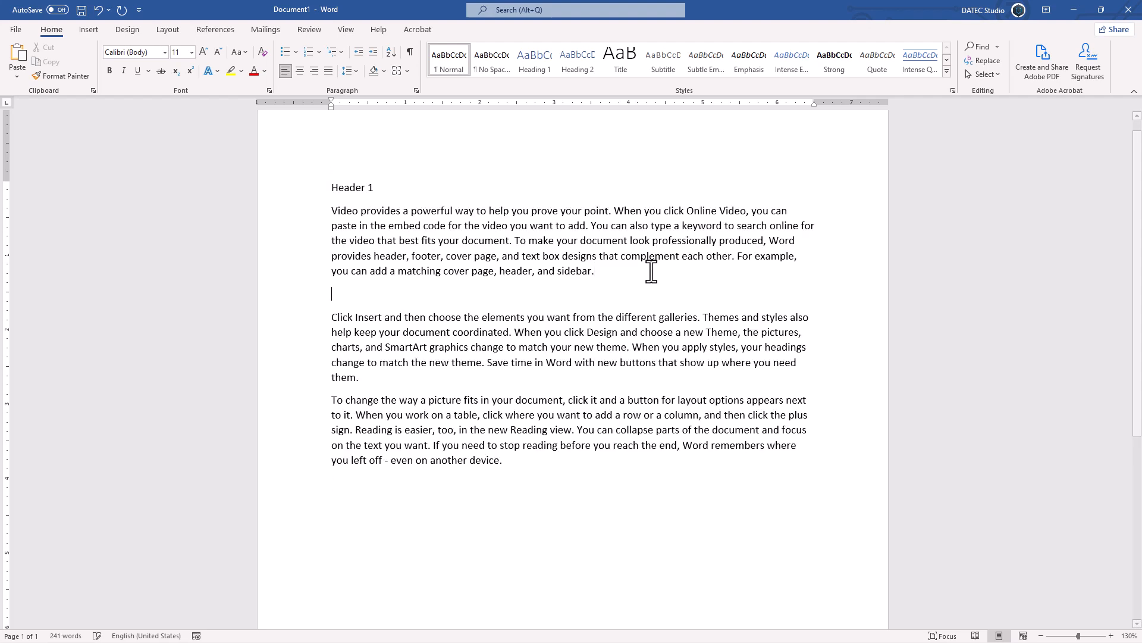
{"action": "type", "text": "Header 2"}
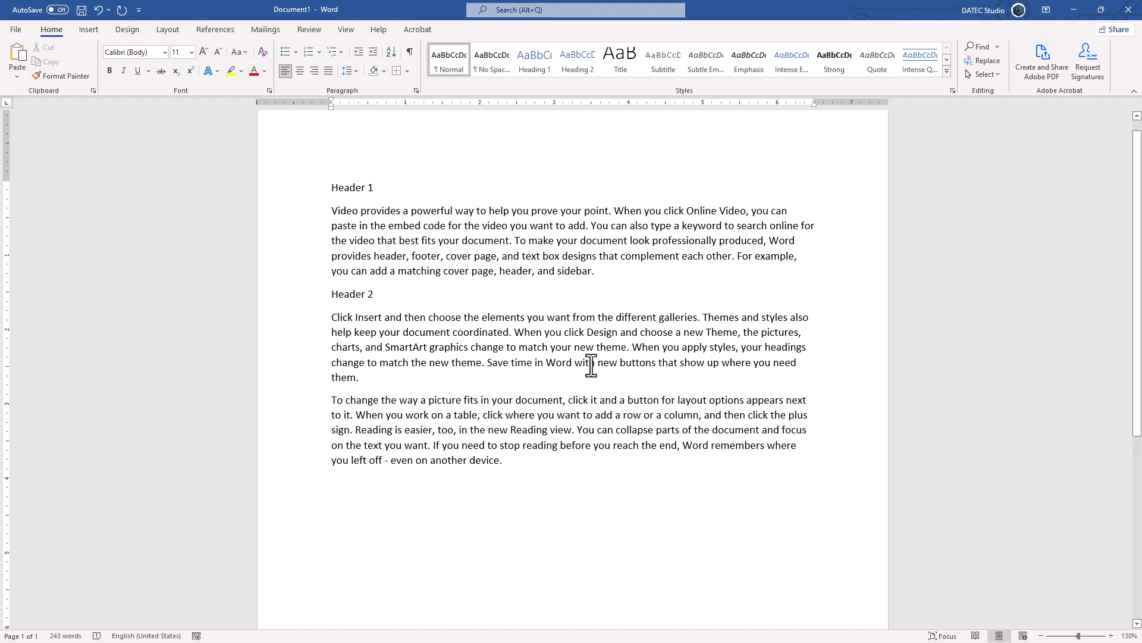
{"action": "left_click", "coordinate": [409, 391]}
{"action": "key", "text": "Return"}
{"action": "type", "text": "Header 3"}
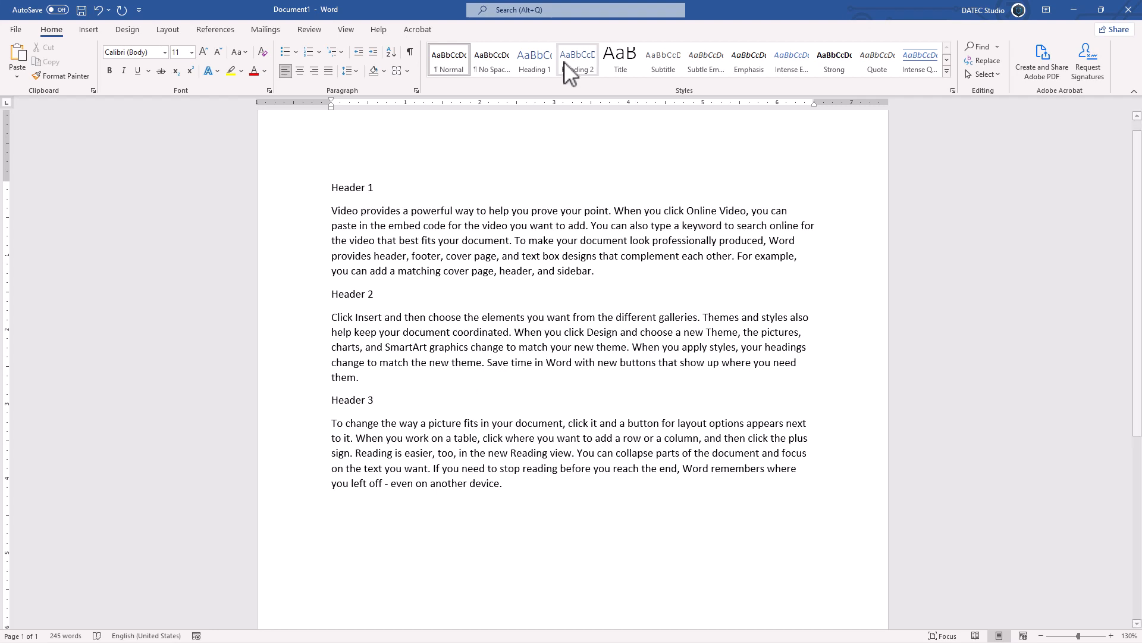
Apply the Heading 1 style to the Header 3, Header 2 and Header 1 lines.
{"action": "left_click", "coordinate": [535, 62]}
{"action": "left_click", "coordinate": [368, 292]}
{"action": "left_click", "coordinate": [533, 64]}
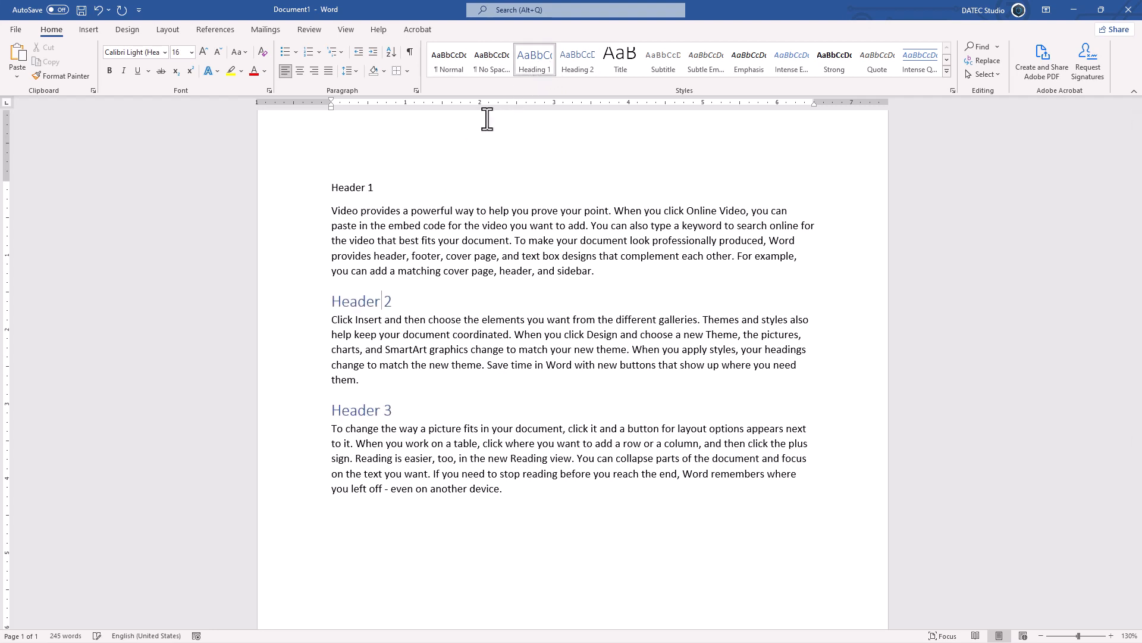
{"action": "left_click", "coordinate": [355, 187]}
{"action": "left_click", "coordinate": [545, 67]}
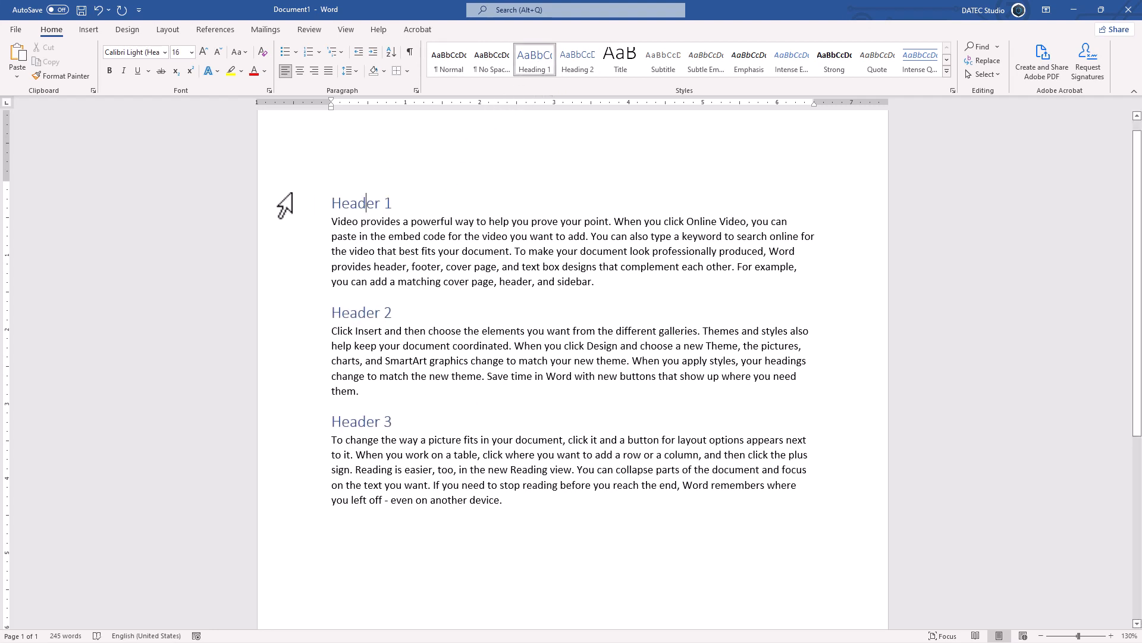
Sort all headers and paragraphs by Headings as Text in descending order.
{"action": "left_click_drag", "start_coordinate": [285, 204], "coordinate": [274, 498]}
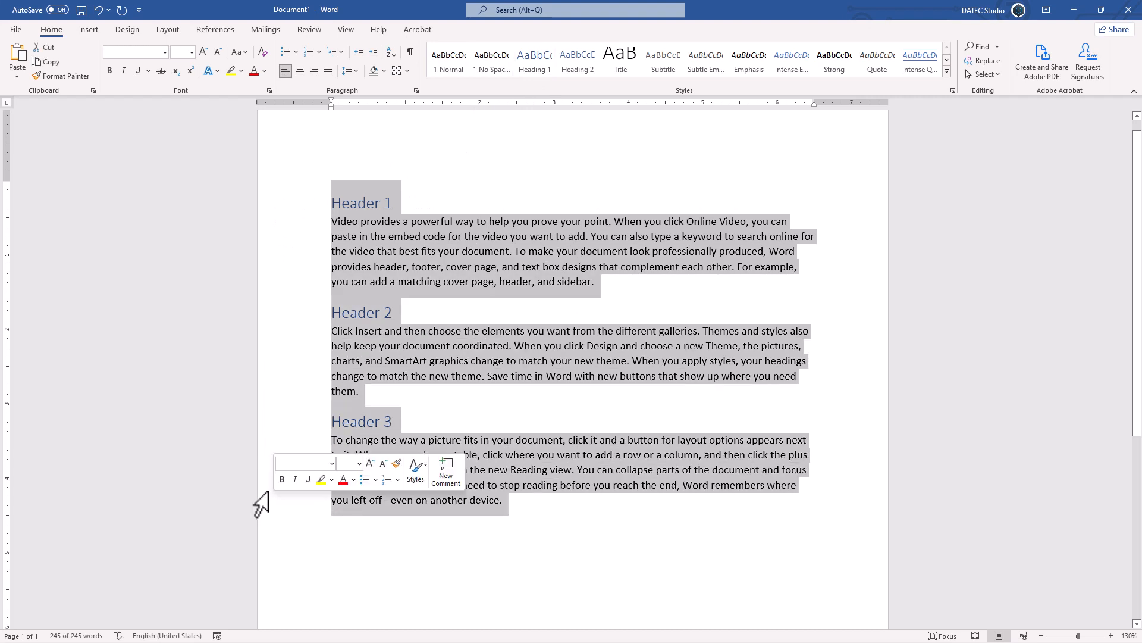
{"action": "left_click", "coordinate": [390, 57]}
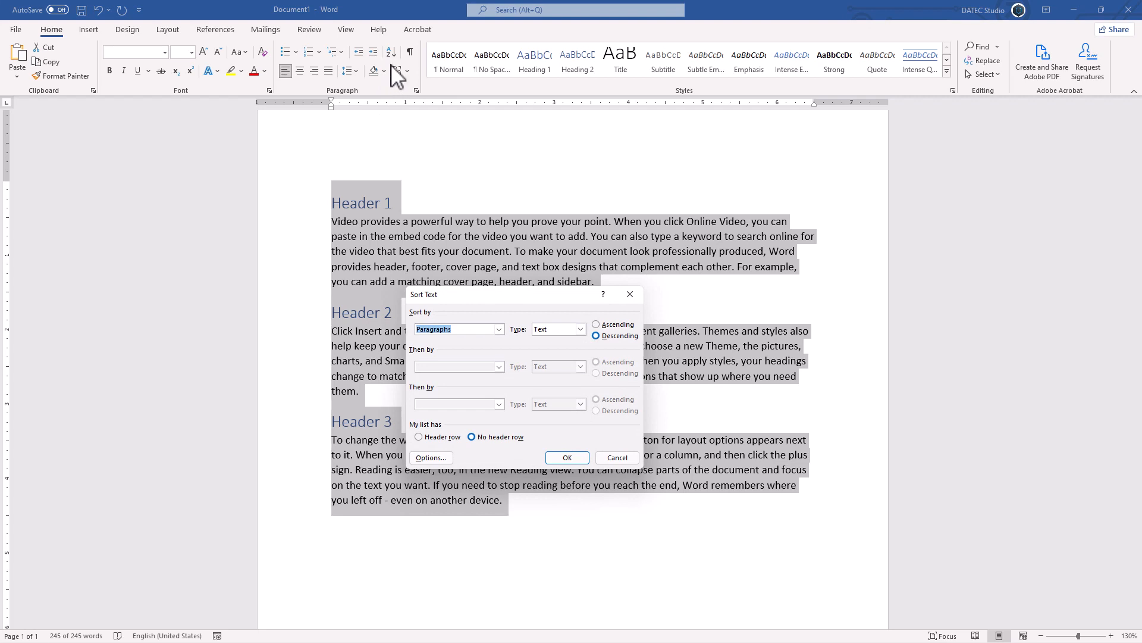
{"action": "left_click_drag", "start_coordinate": [515, 303], "coordinate": [577, 205]}
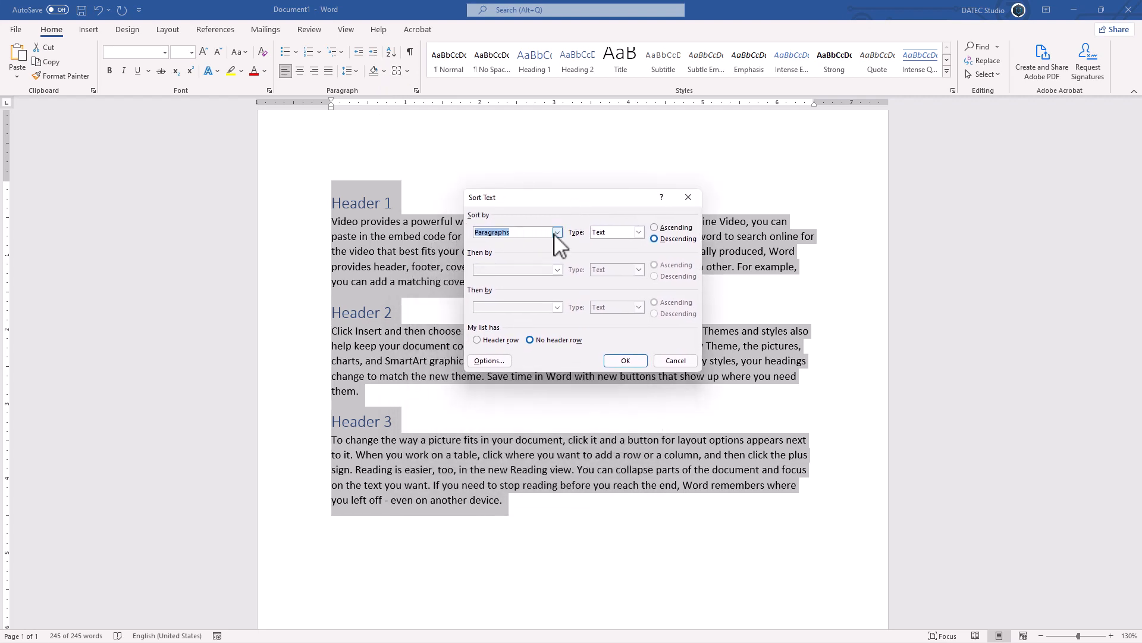
{"action": "left_click", "coordinate": [558, 232]}
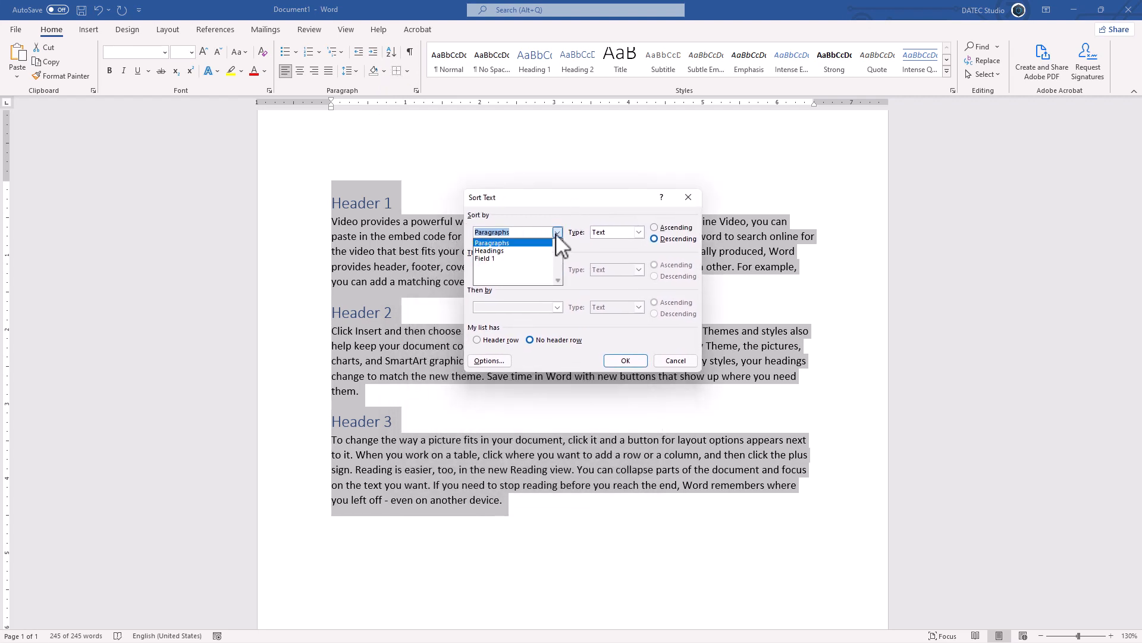
{"action": "left_click", "coordinate": [508, 251]}
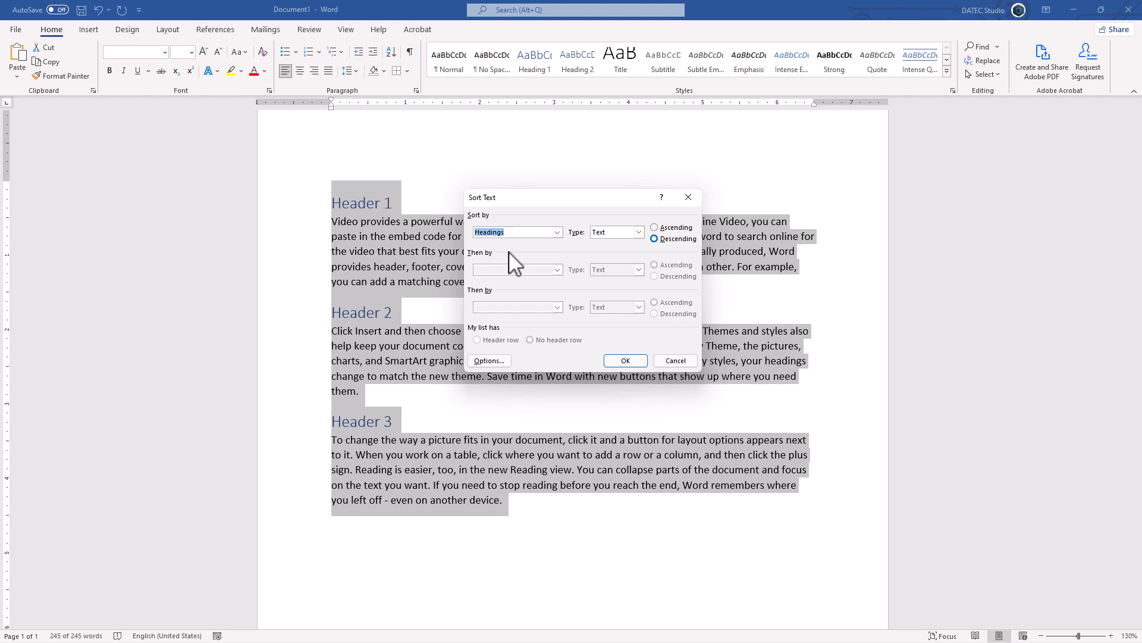
{"action": "left_click", "coordinate": [639, 232]}
{"action": "left_click", "coordinate": [639, 232]}
{"action": "left_click", "coordinate": [664, 241]}
{"action": "left_click", "coordinate": [623, 360]}
Undo the sort by headings and redo it to compare the two orders.
{"action": "mouse_move", "coordinate": [357, 204]}
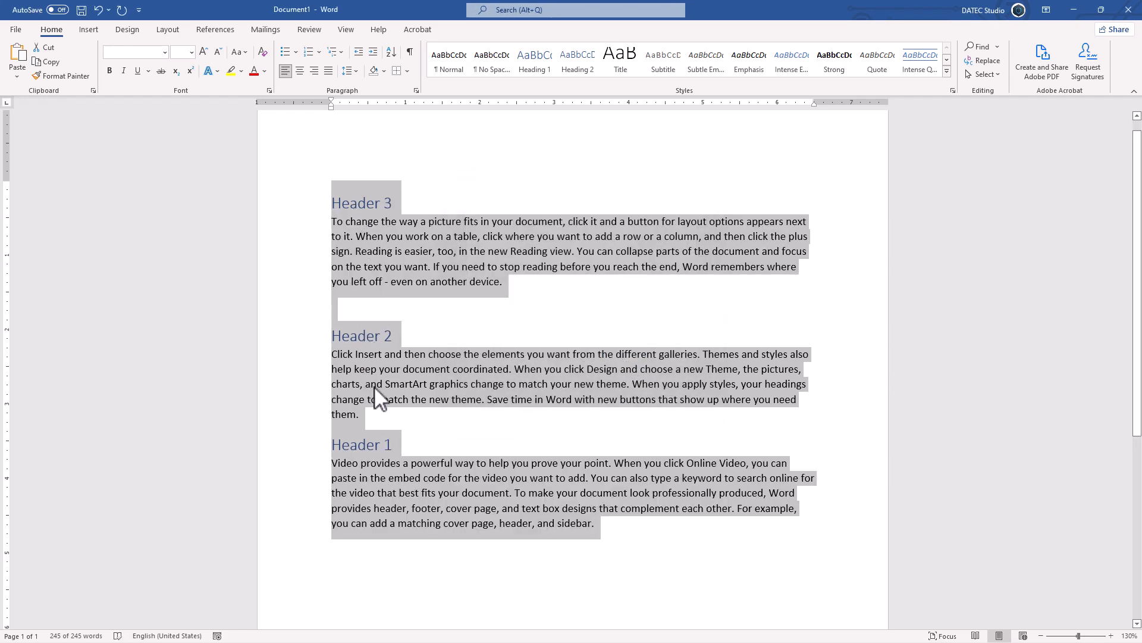
{"action": "key", "text": "ctrl+z"}
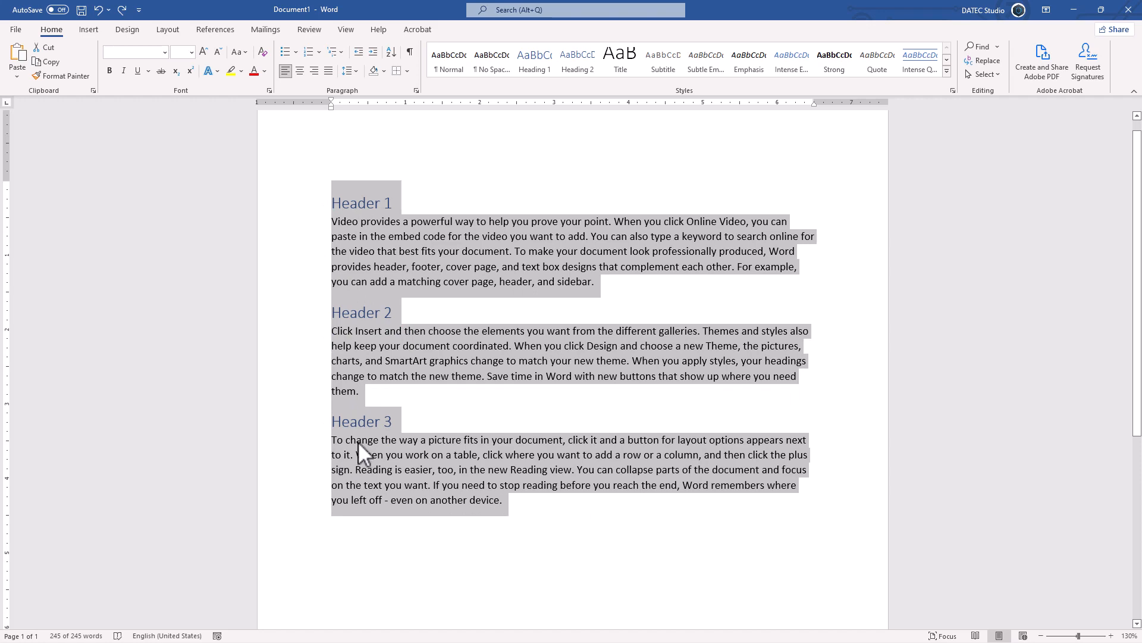
{"action": "key", "text": "ctrl+y"}
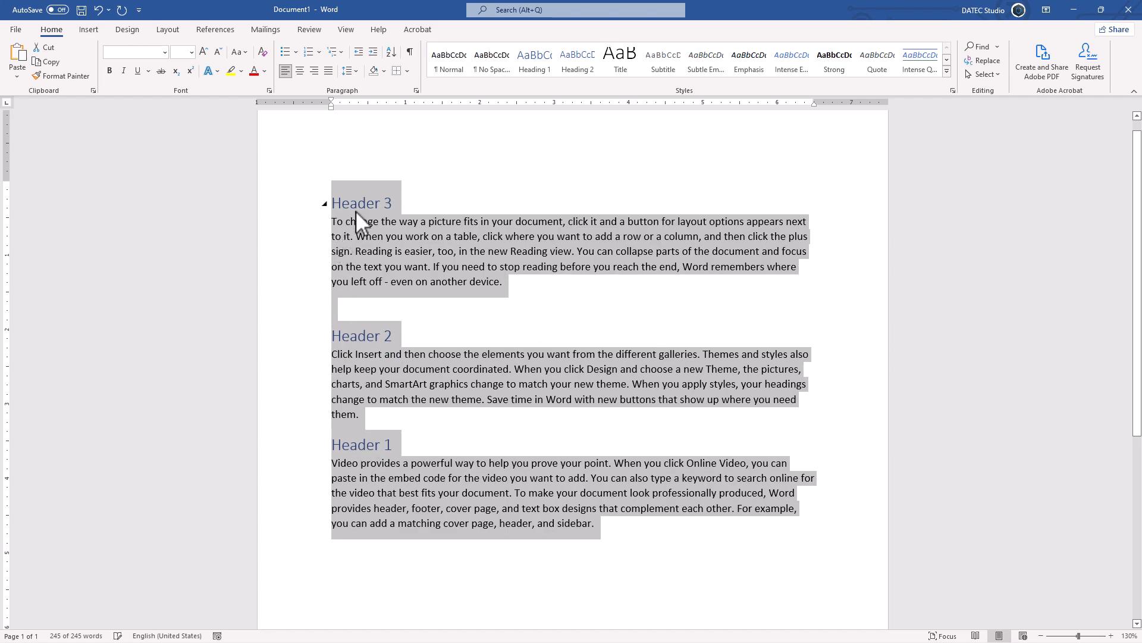
Sort the selected text by Paragraphs as Text in ascending order, treating the first line as a header row.
{"action": "left_click", "coordinate": [558, 232]}
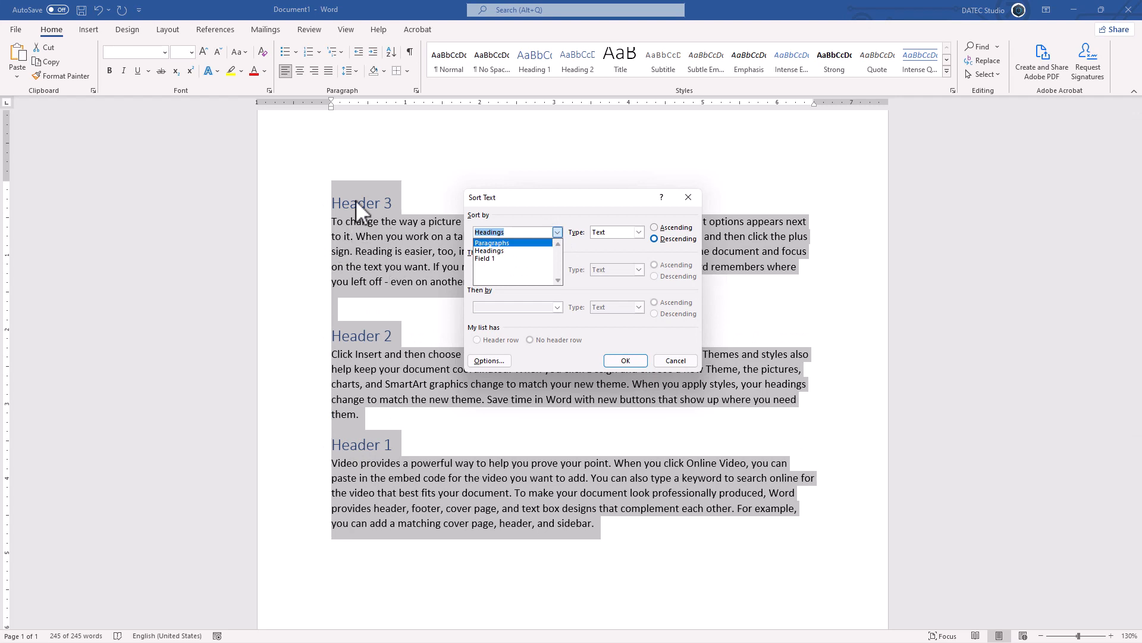
{"action": "left_click", "coordinate": [499, 243]}
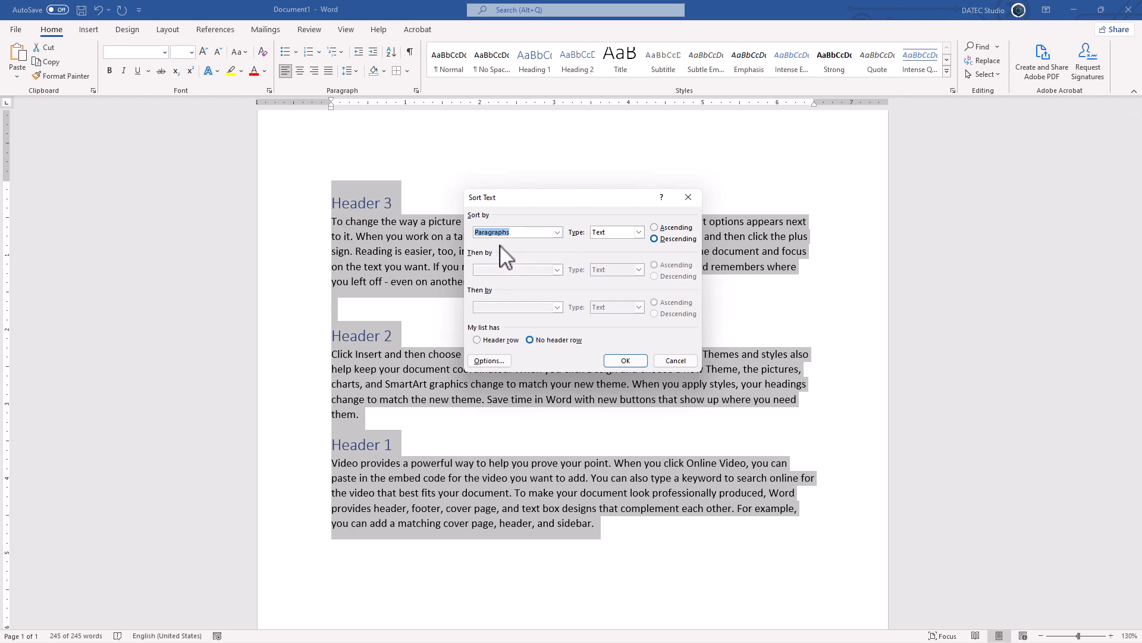
{"action": "left_click", "coordinate": [657, 228]}
{"action": "left_click", "coordinate": [504, 341]}
{"action": "left_click", "coordinate": [625, 361]}
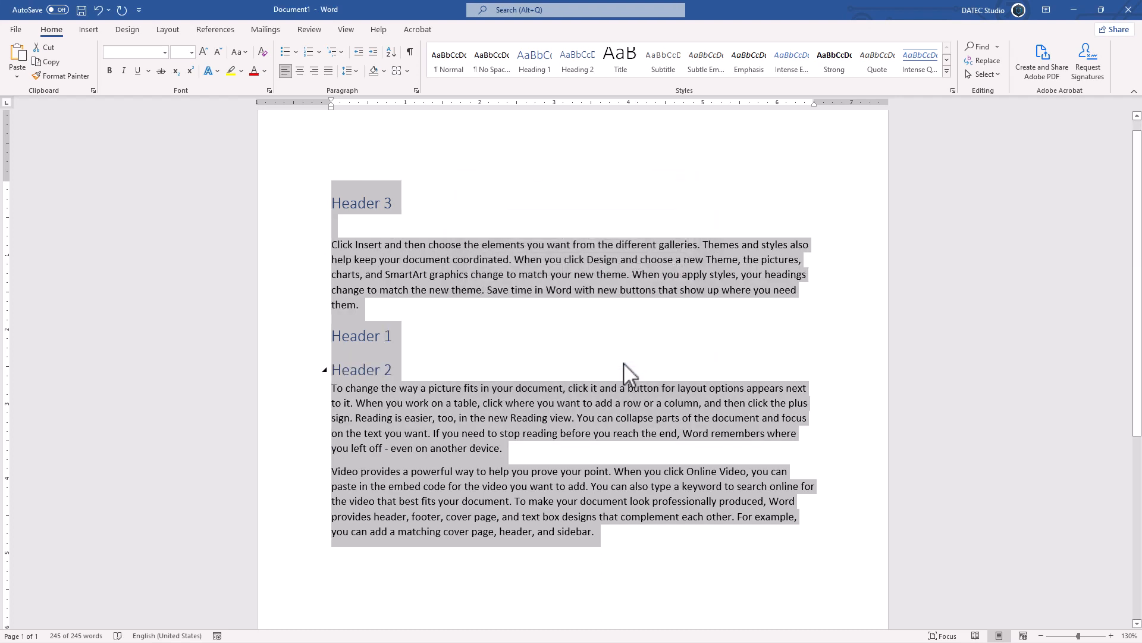